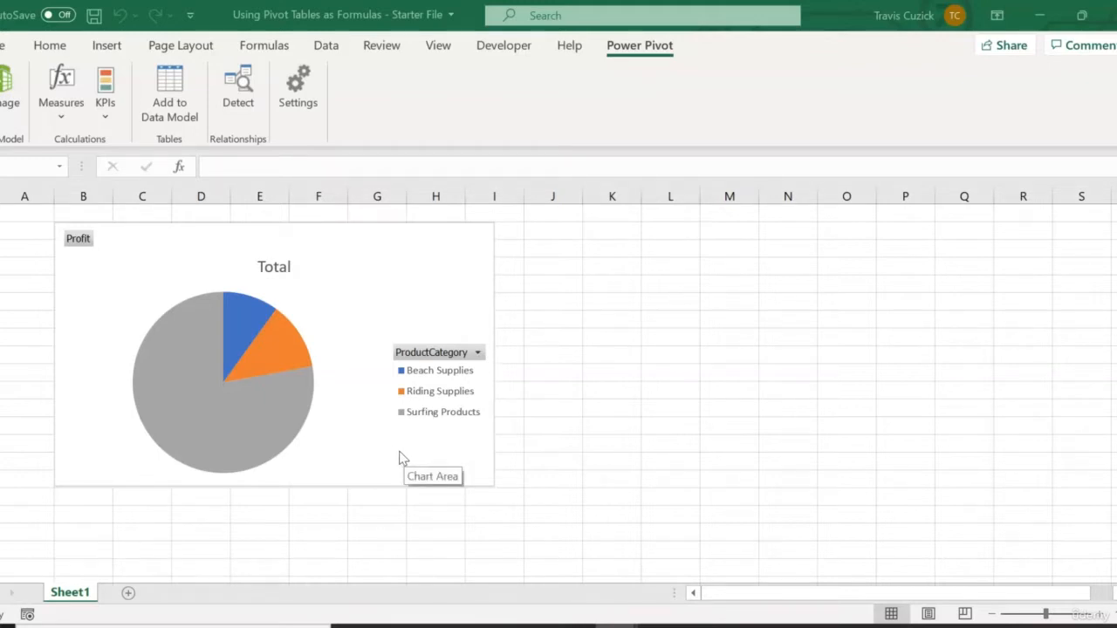
Add the Name field beneath ProductCategory on the pie PivotChart's axis and resize the chart across columns B to J.
click(377, 276)
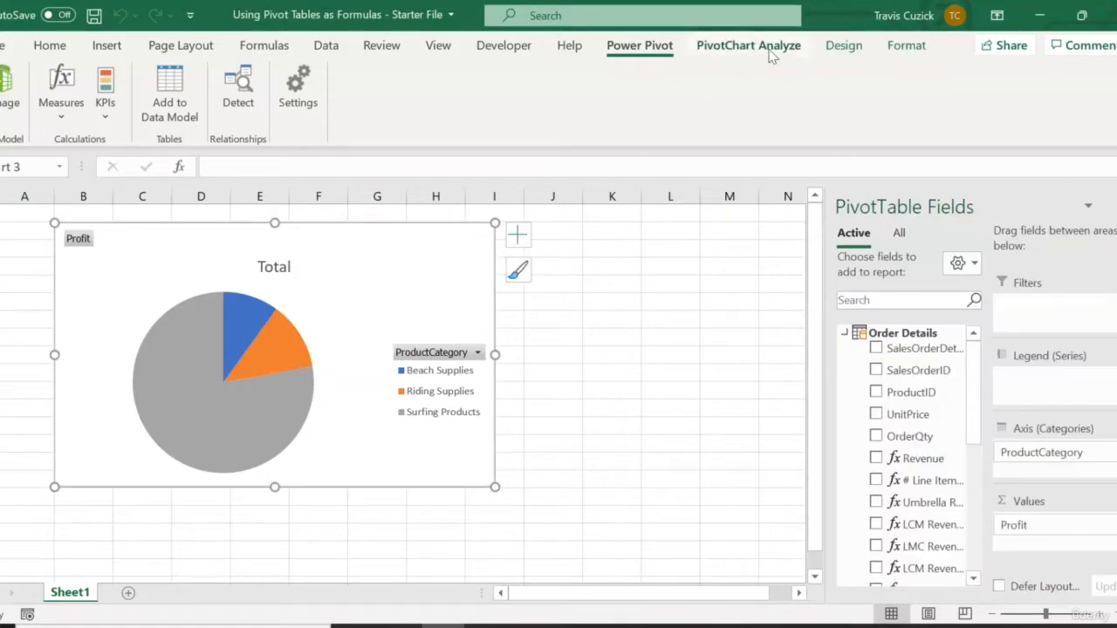
drag(974, 397, 1012, 465)
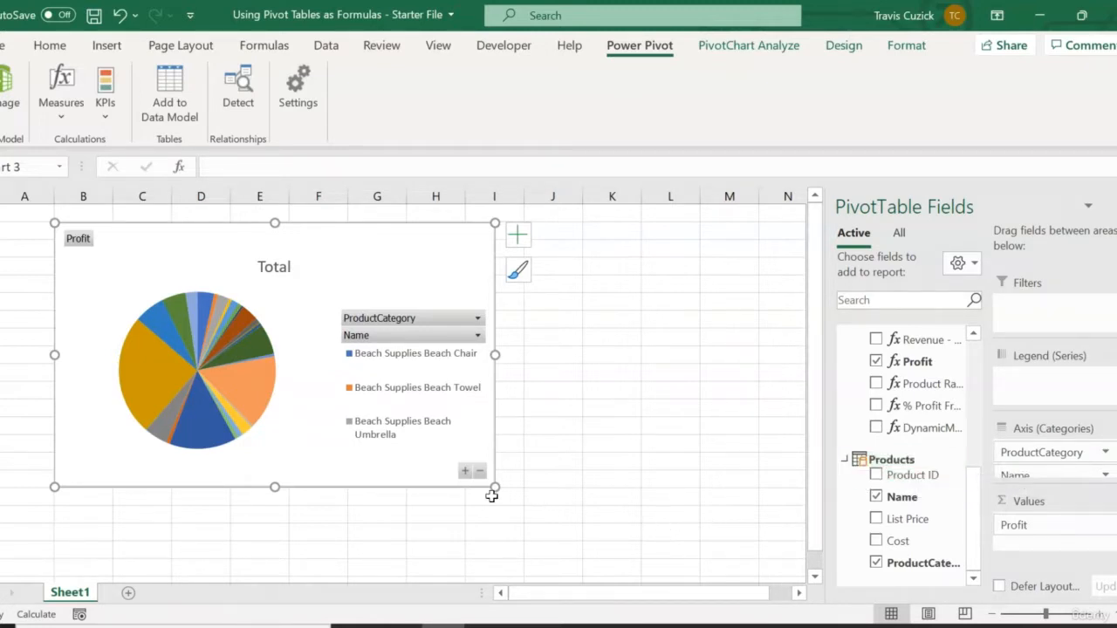
drag(495, 487, 763, 556)
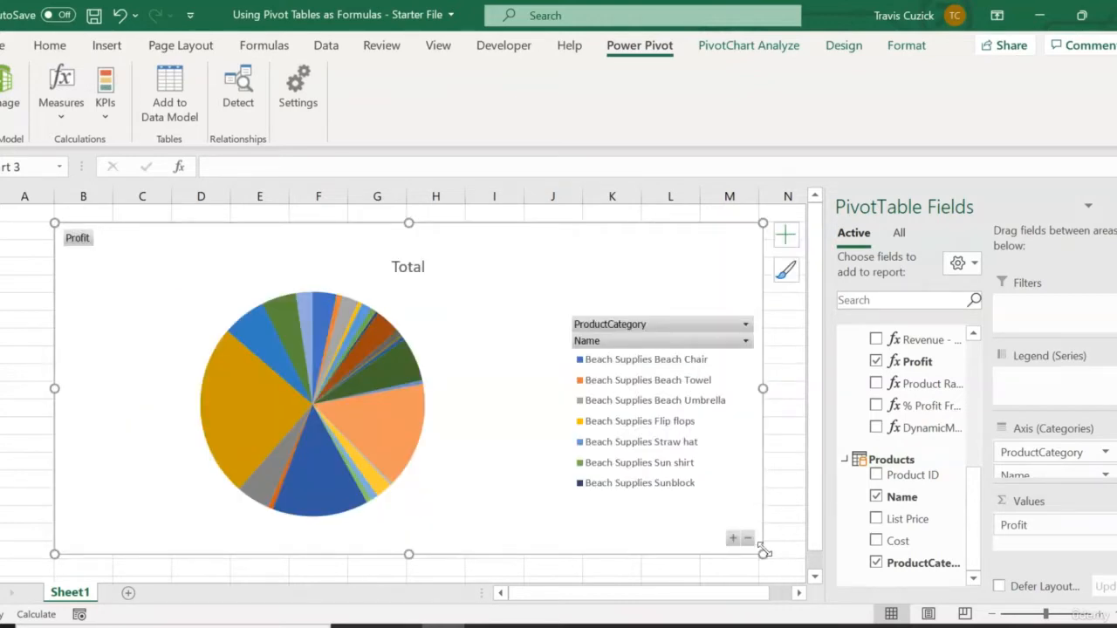
click(1114, 205)
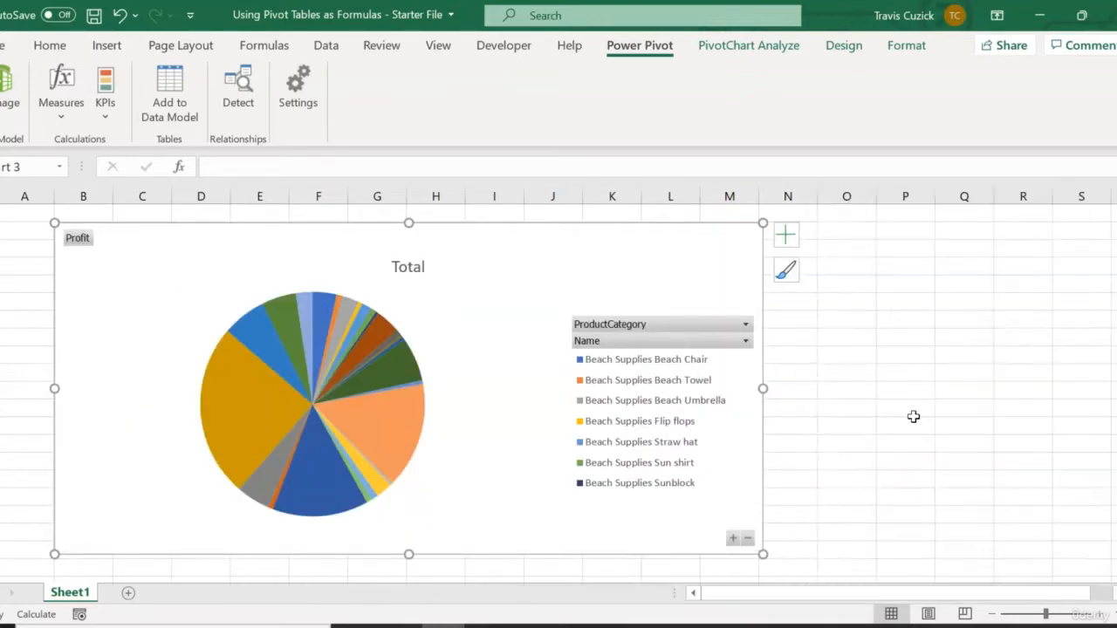
drag(763, 554, 899, 581)
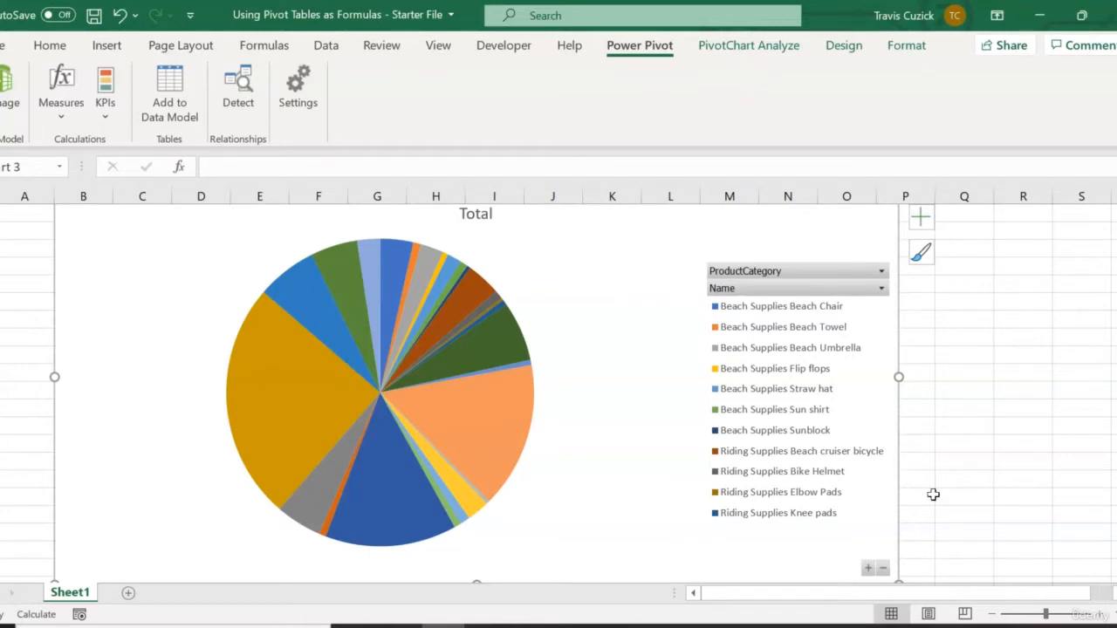
drag(899, 583, 608, 440)
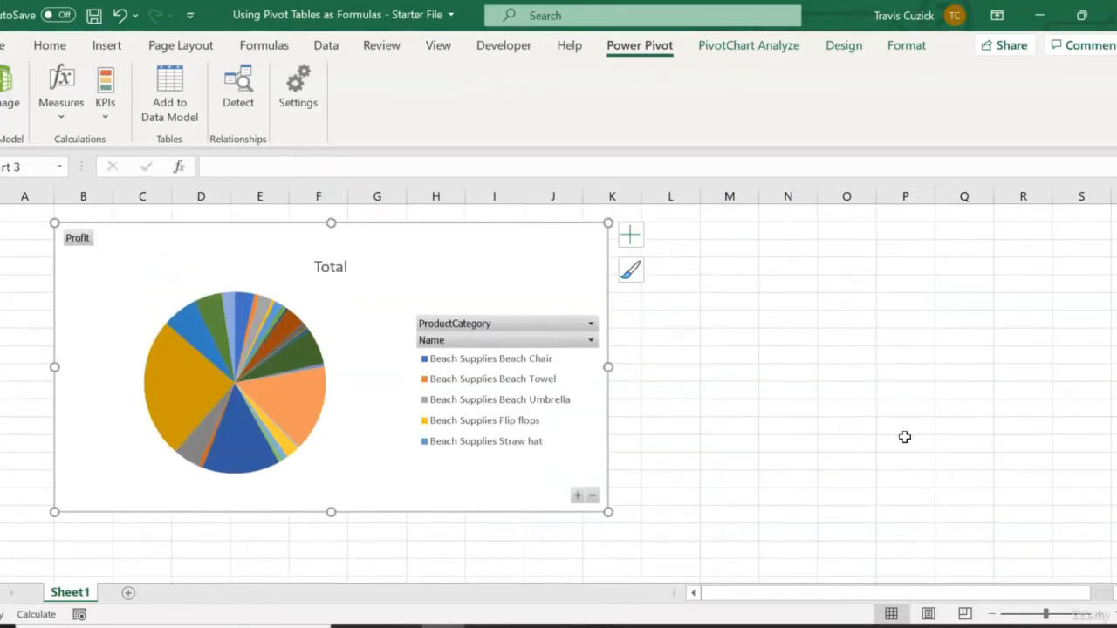
Try to change the pie PivotChart to the Treemap chart type.
click(842, 48)
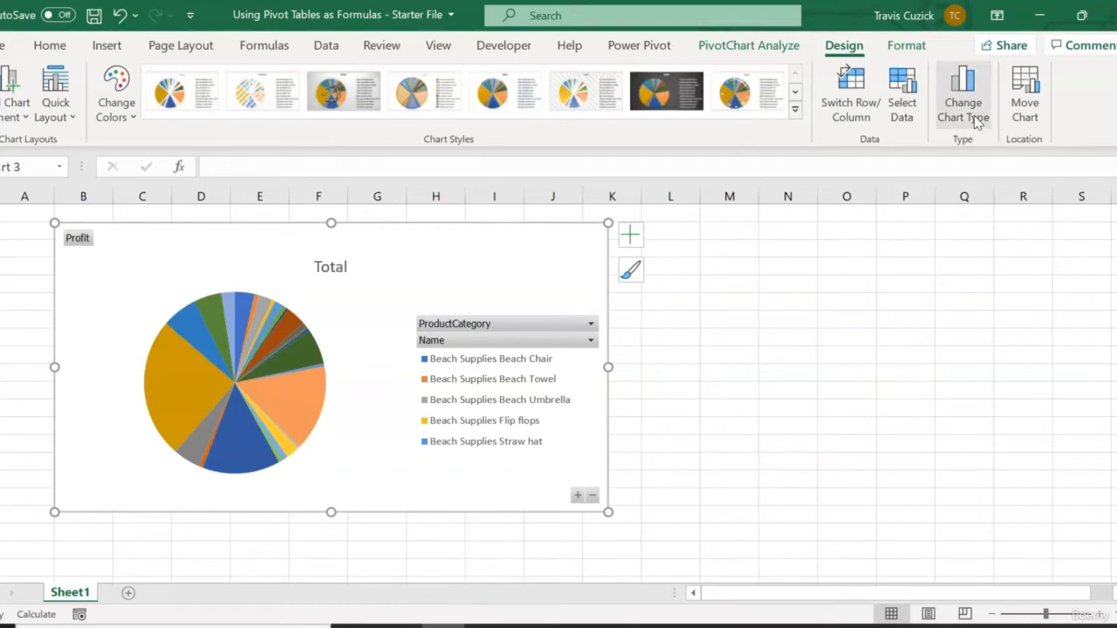
click(963, 104)
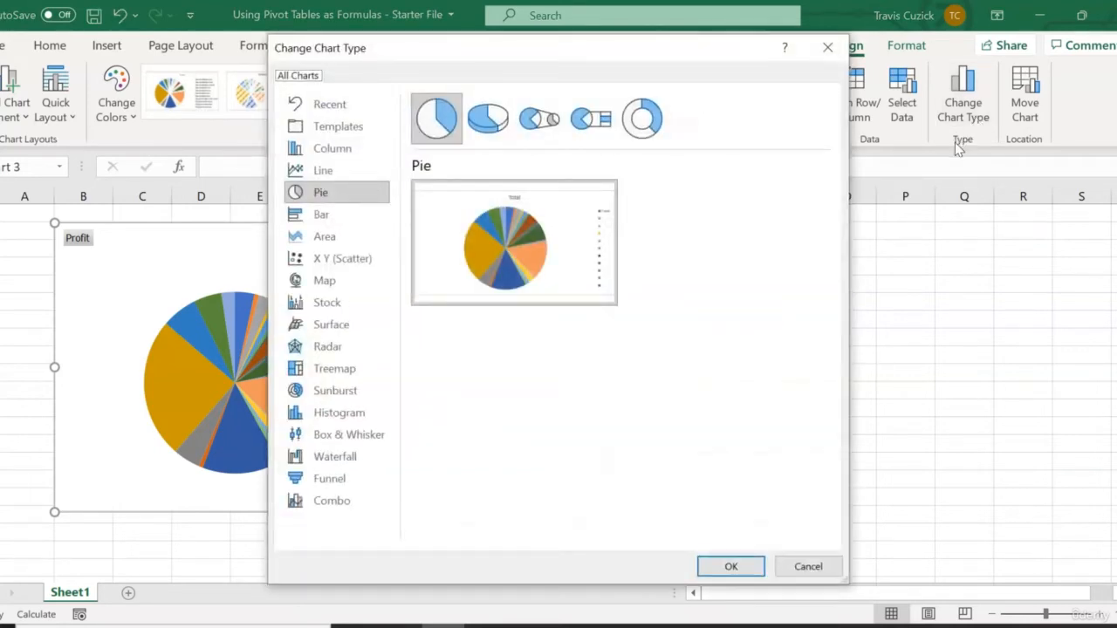
click(367, 380)
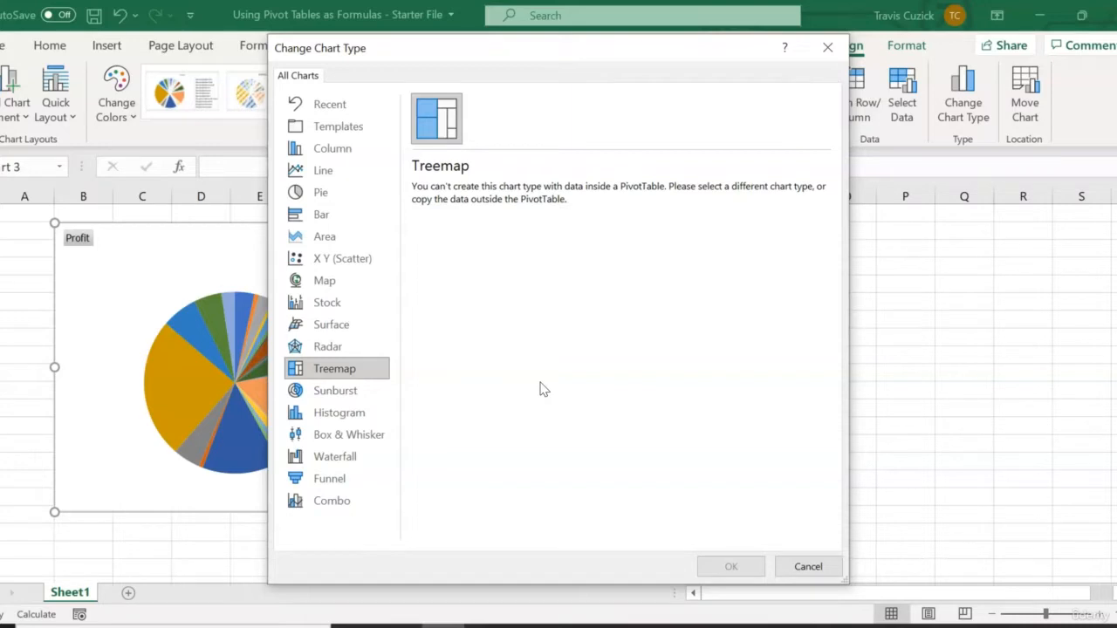
click(820, 569)
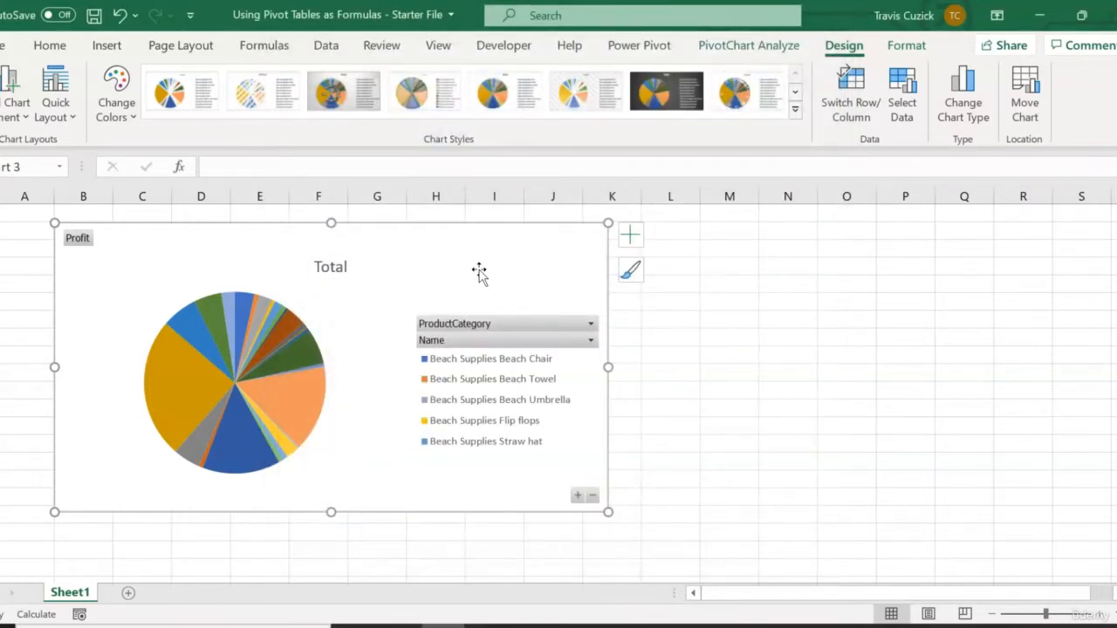
Delete the pie PivotChart and insert a PivotTable from the workbook's Data Model at cell B2 of Sheet1.
key(Delete)
click(99, 234)
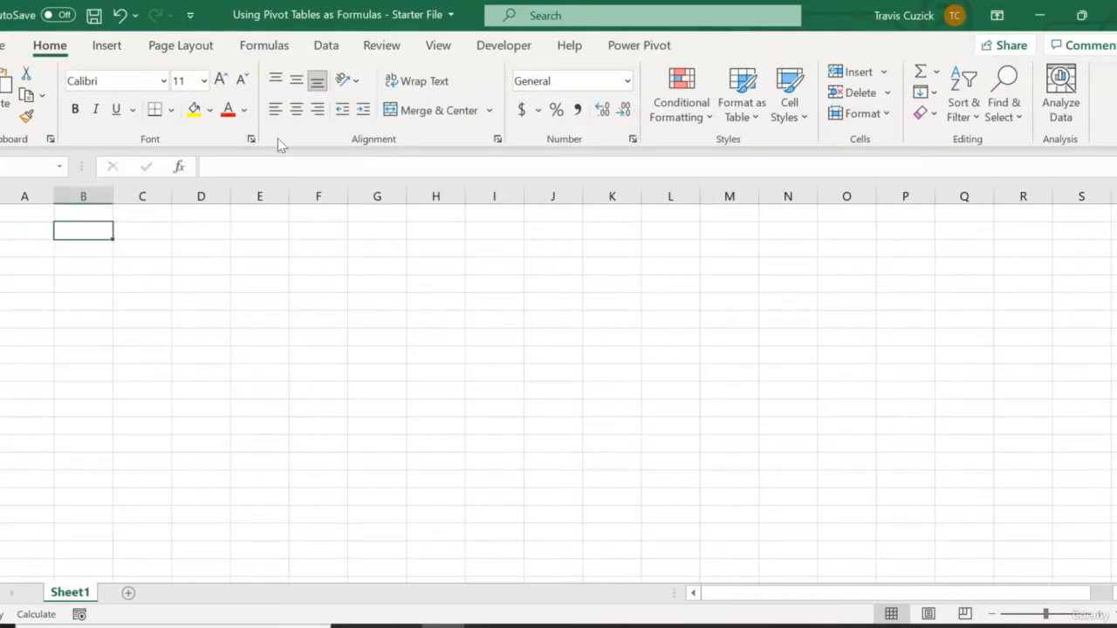
click(112, 48)
click(13, 100)
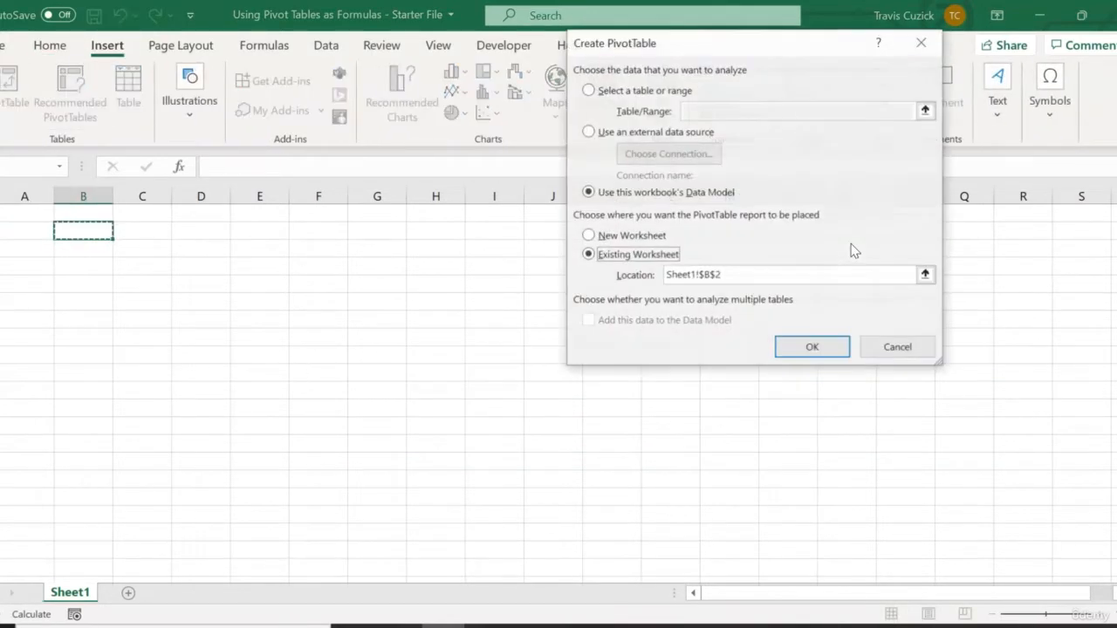
click(811, 347)
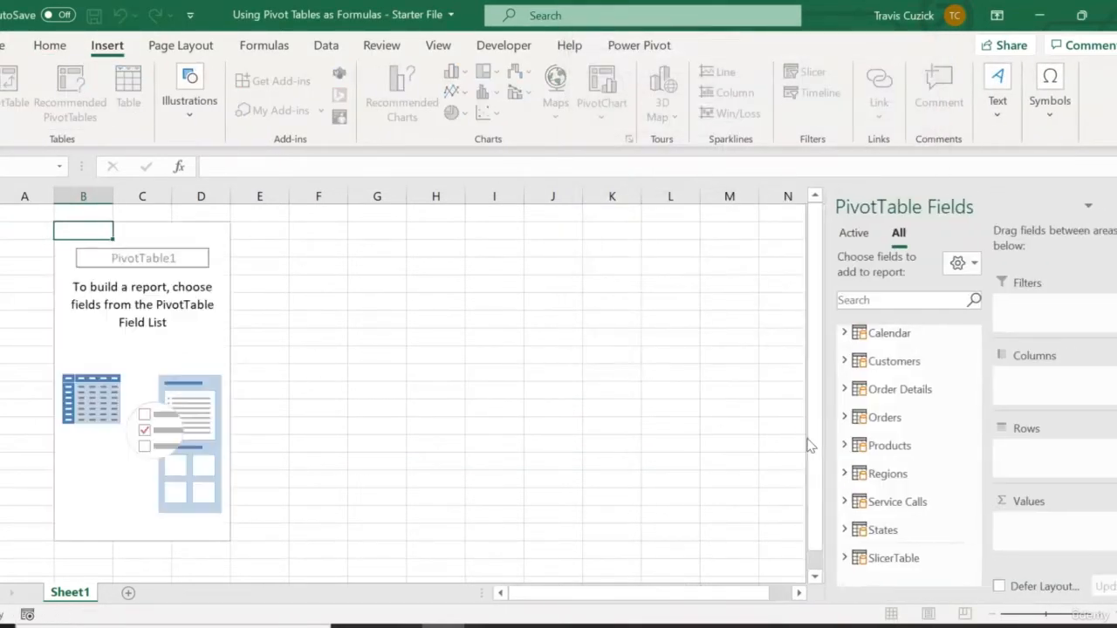
Add ProductCategory and Name from the Products table as the PivotTable's row fields, with ProductCategory outermost.
click(889, 445)
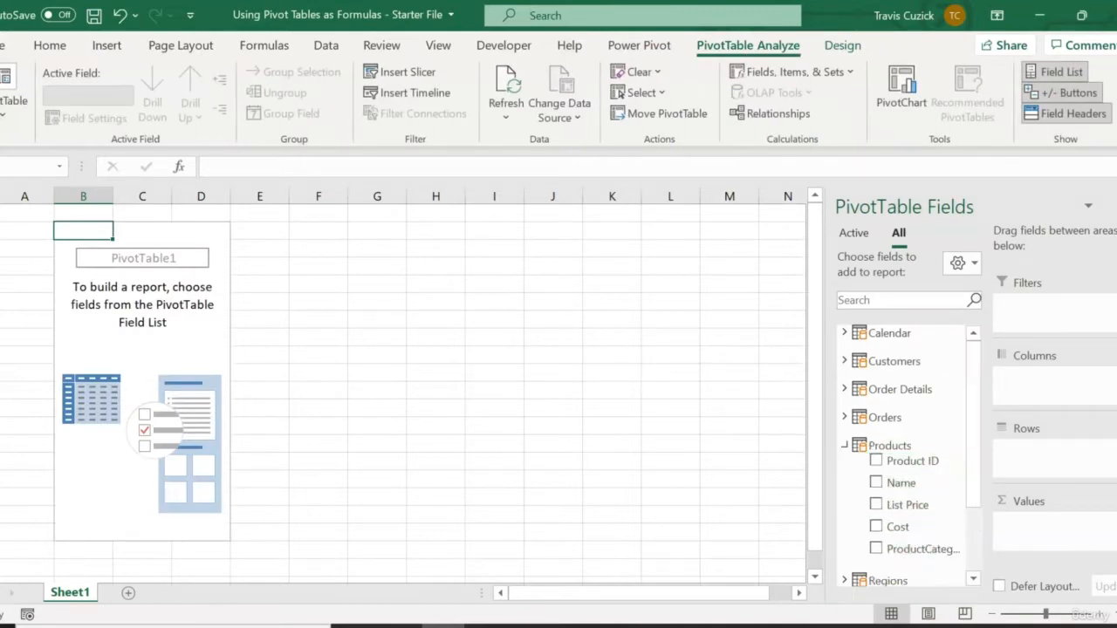
drag(922, 548, 1010, 458)
drag(915, 484, 1017, 472)
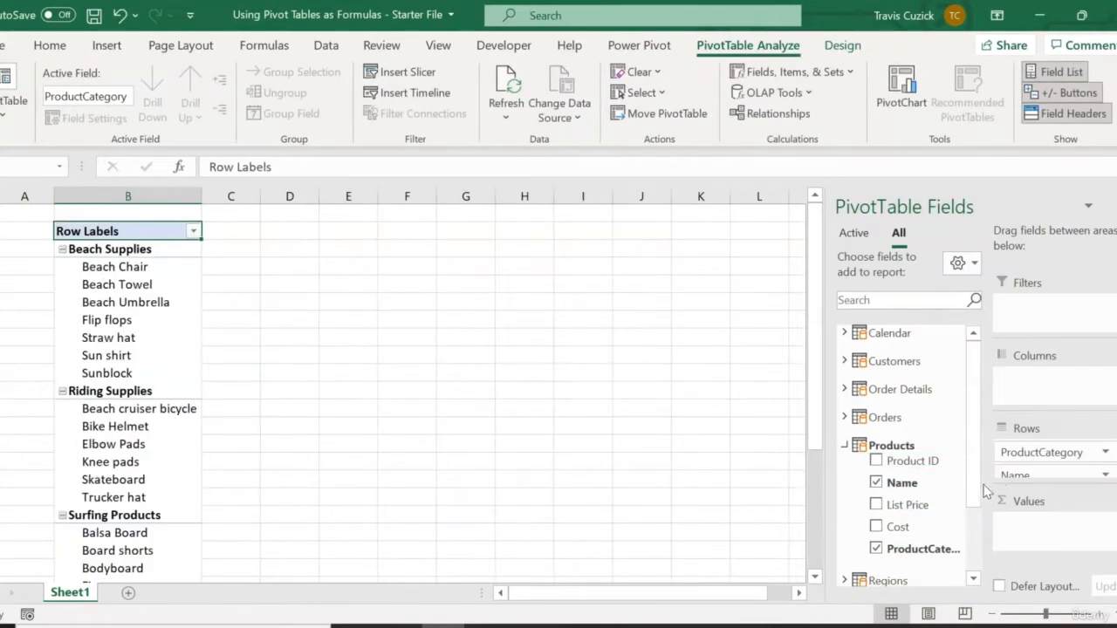
Add the DynamicMeasure measure to the PivotTable's values.
click(845, 447)
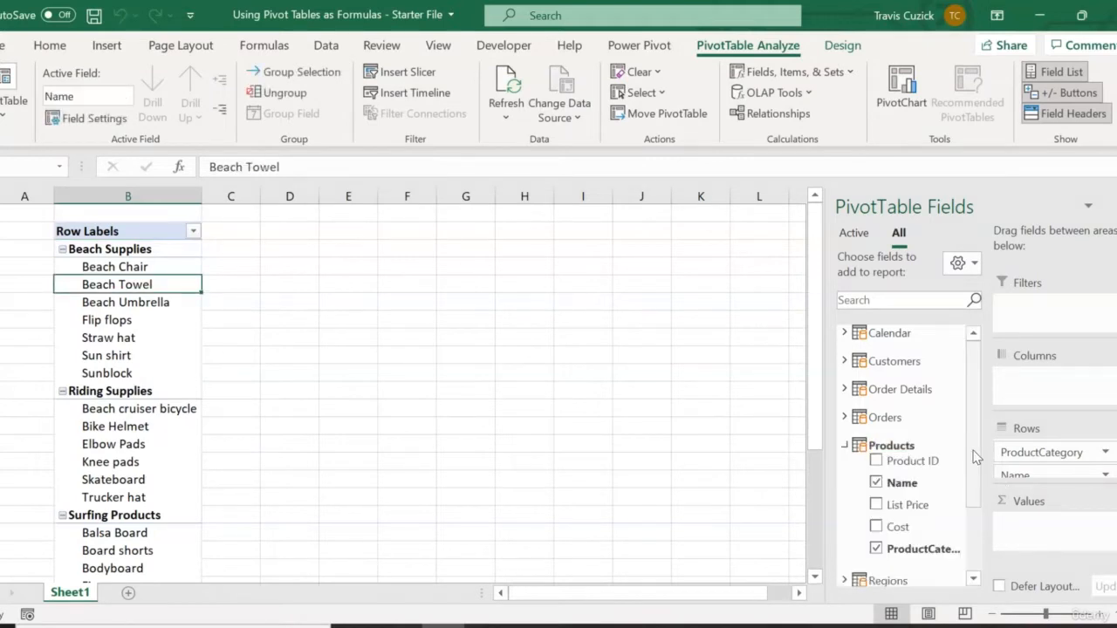
scroll(899, 489, down, 3)
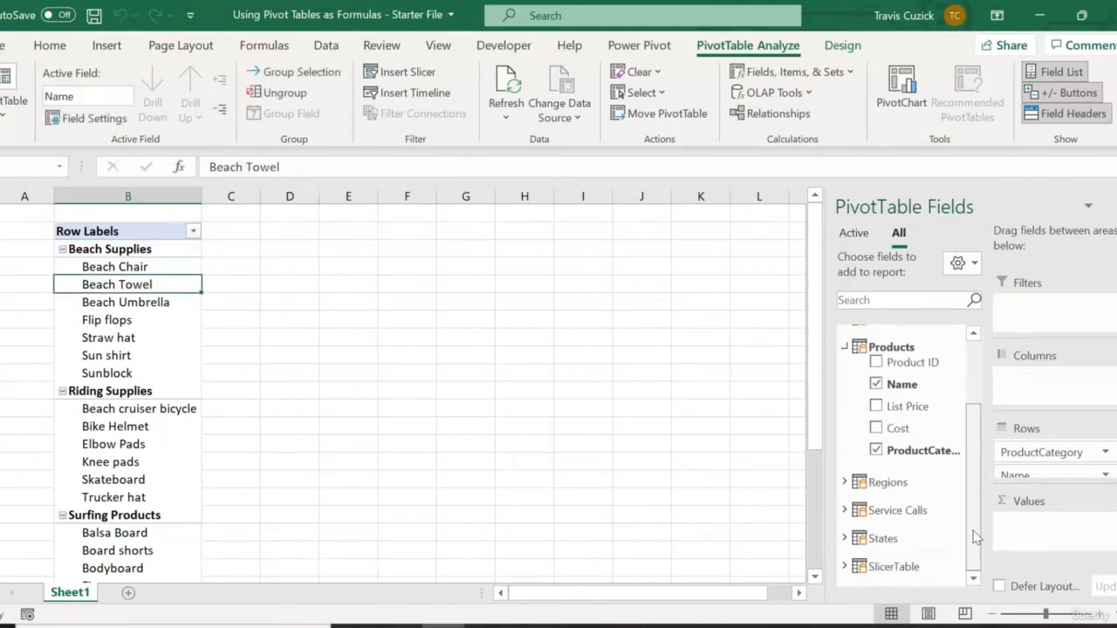
click(844, 566)
drag(907, 576, 1047, 541)
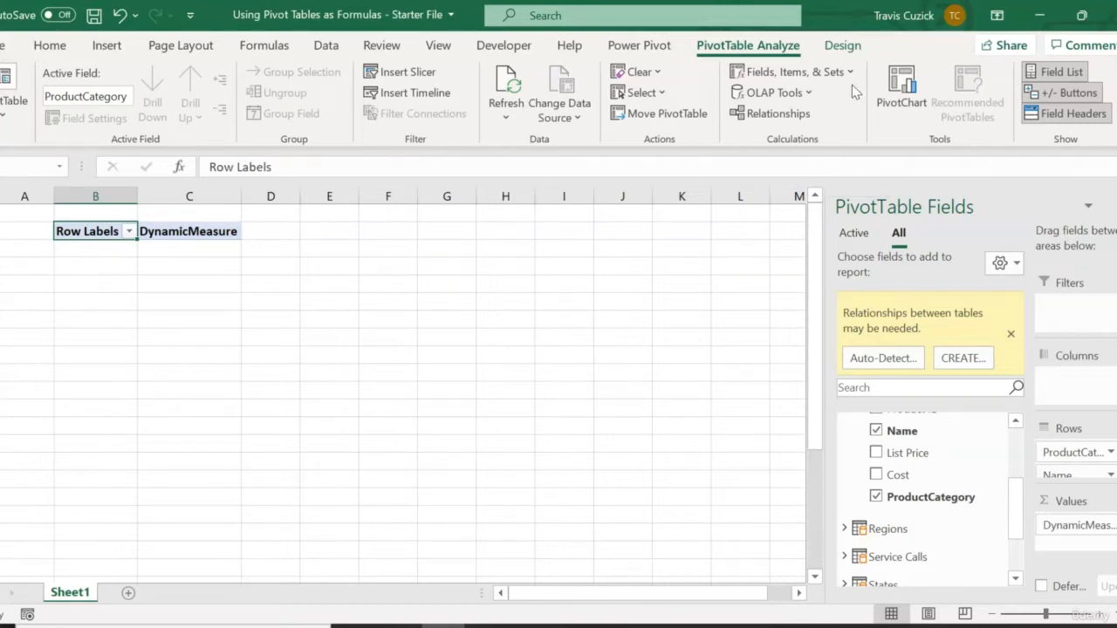
Insert a slicer for the Measures field of SlicerTable and filter the PivotTable to Line Items Sold.
click(401, 71)
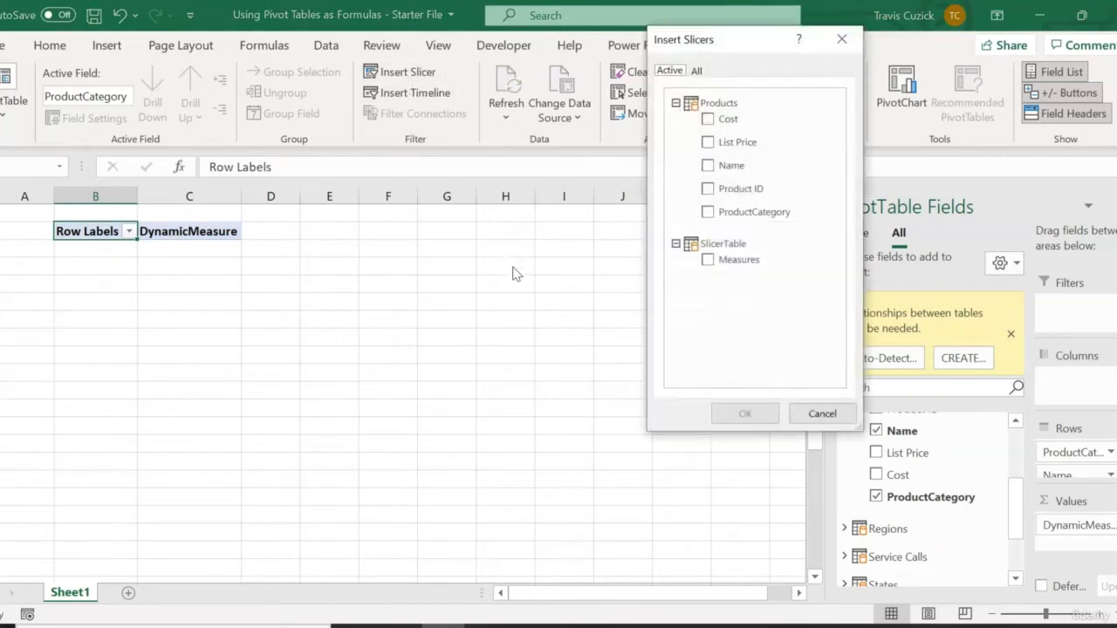
click(703, 70)
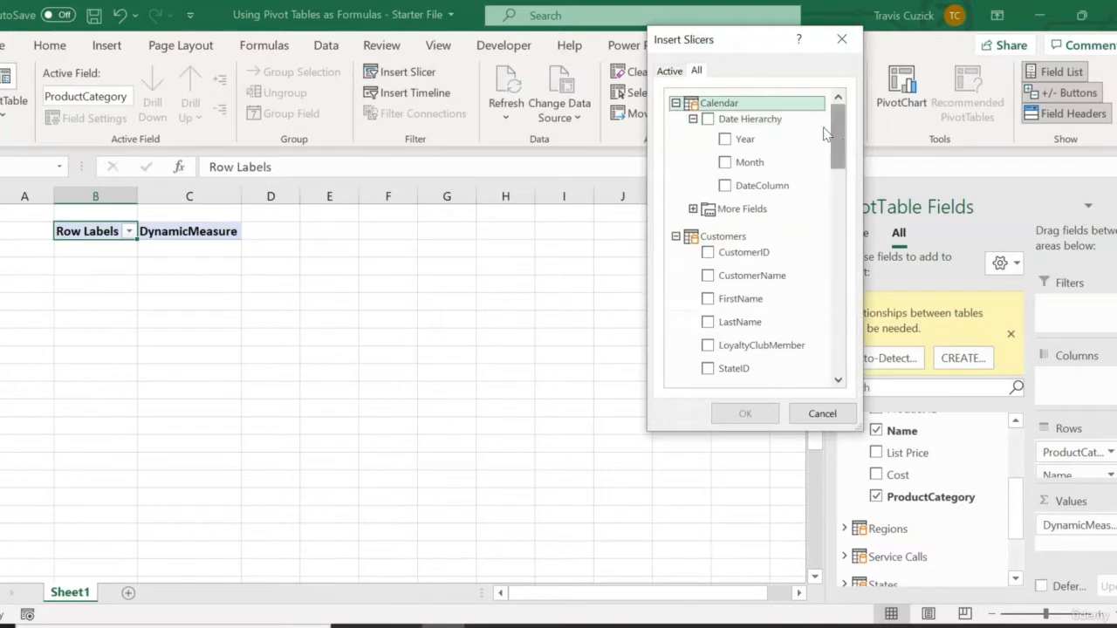
drag(843, 157, 830, 357)
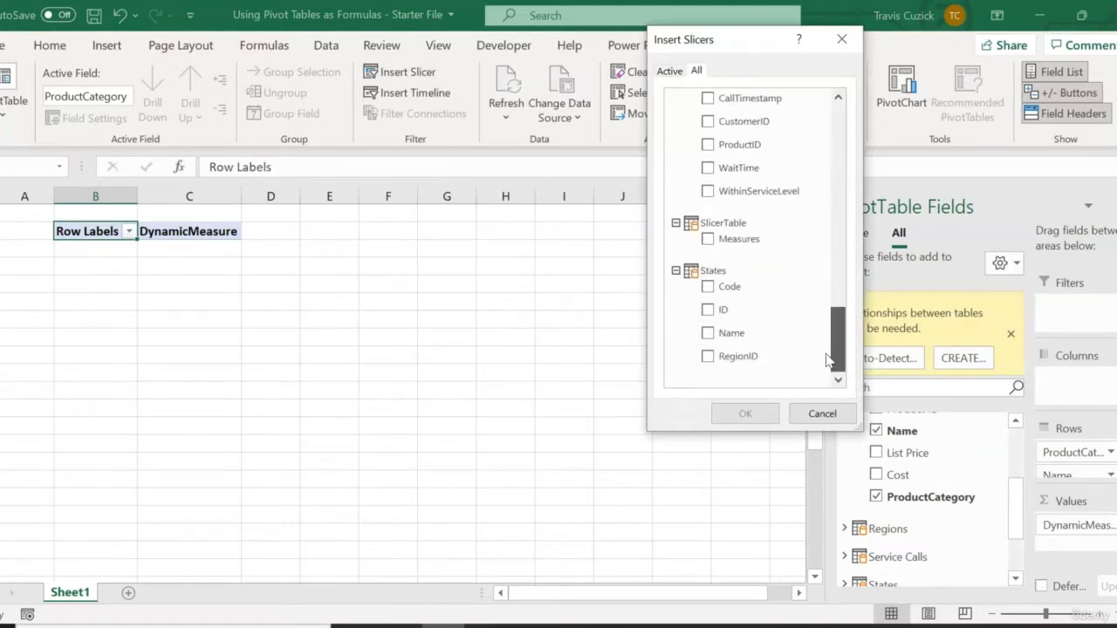
click(709, 241)
click(740, 414)
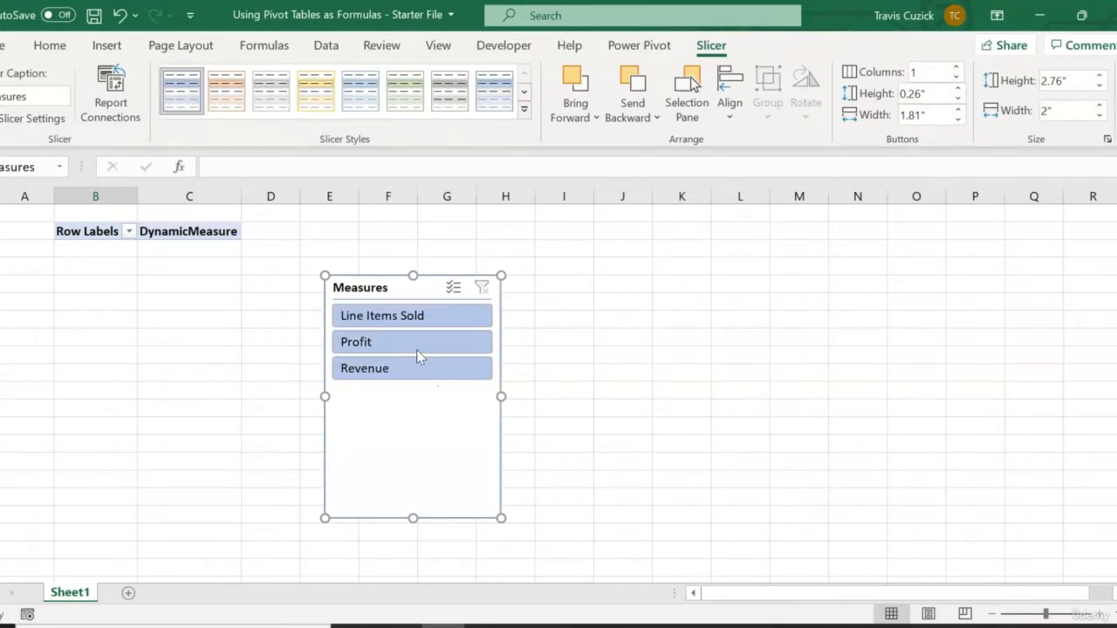
click(416, 317)
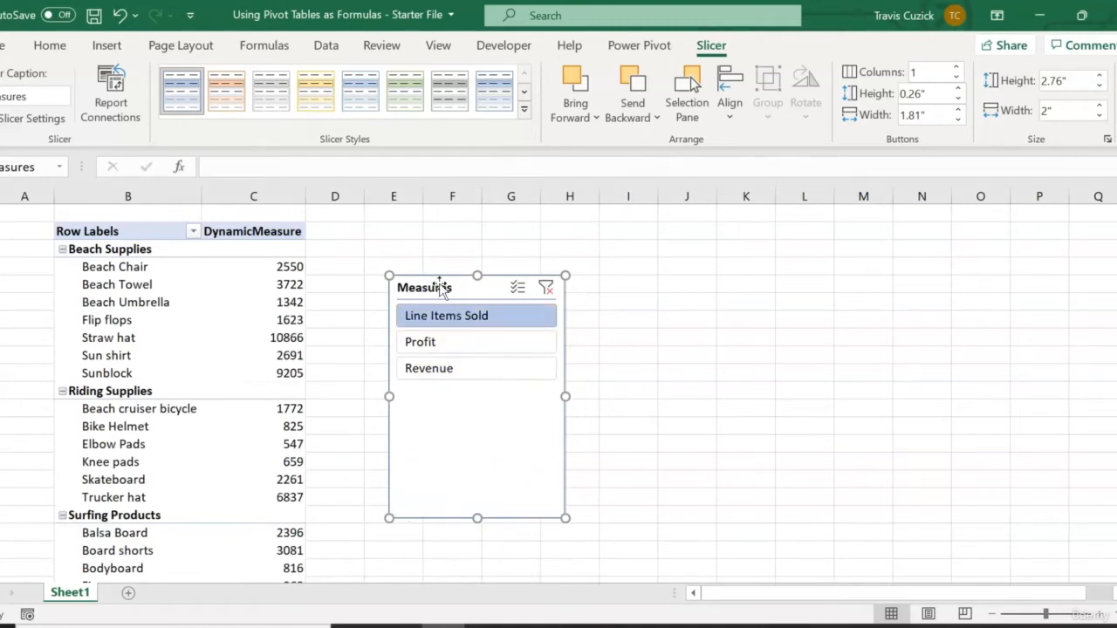
Lay out the Measures slicer in 3 columns, widen it to 4", shorten it to one row and place it over columns G to M.
drag(441, 287, 500, 222)
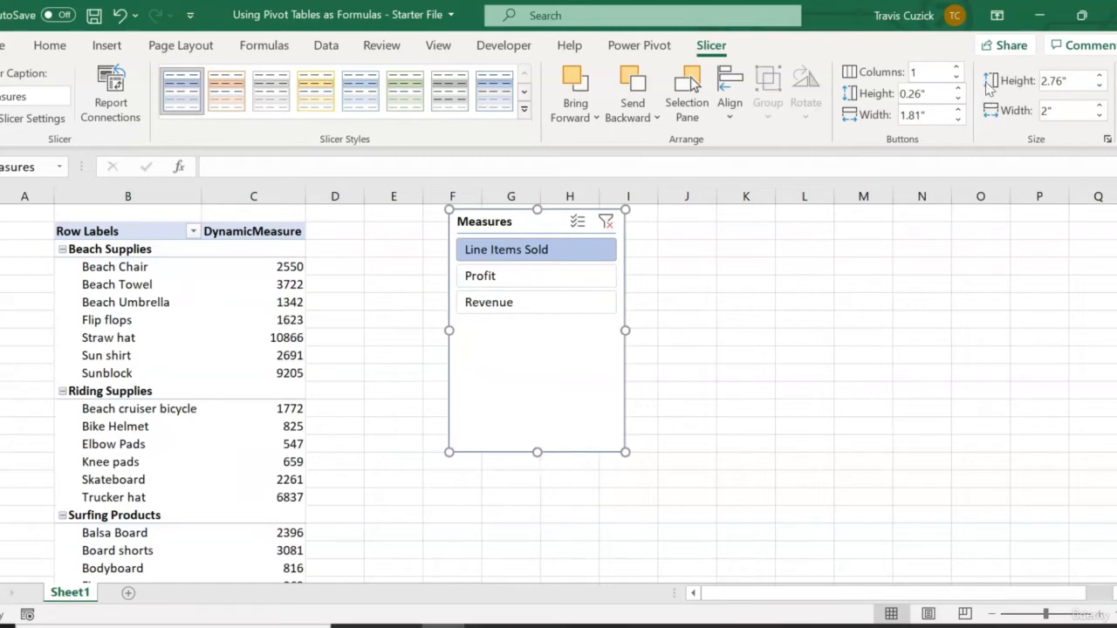
click(957, 68)
click(957, 68)
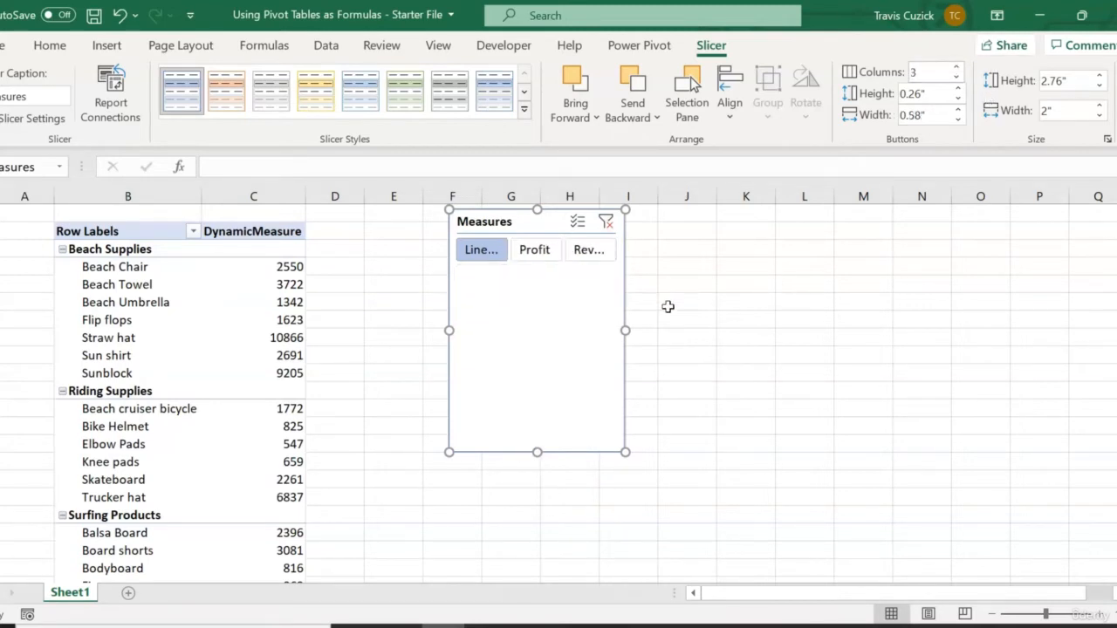
drag(625, 330, 801, 326)
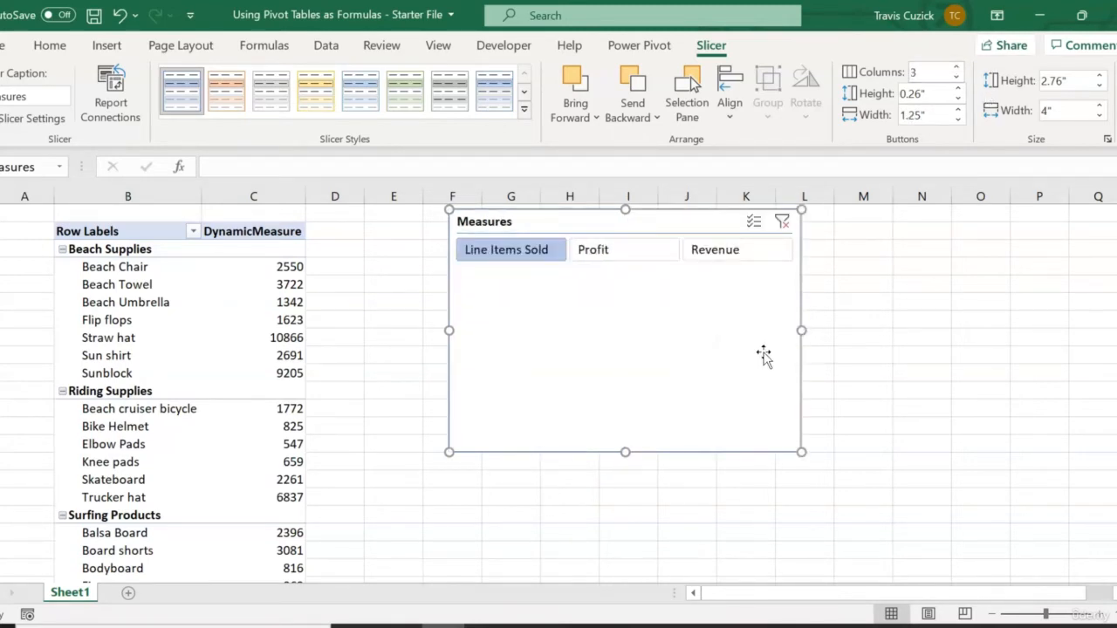
drag(623, 452, 652, 276)
drag(605, 221, 696, 232)
click(453, 342)
click(667, 232)
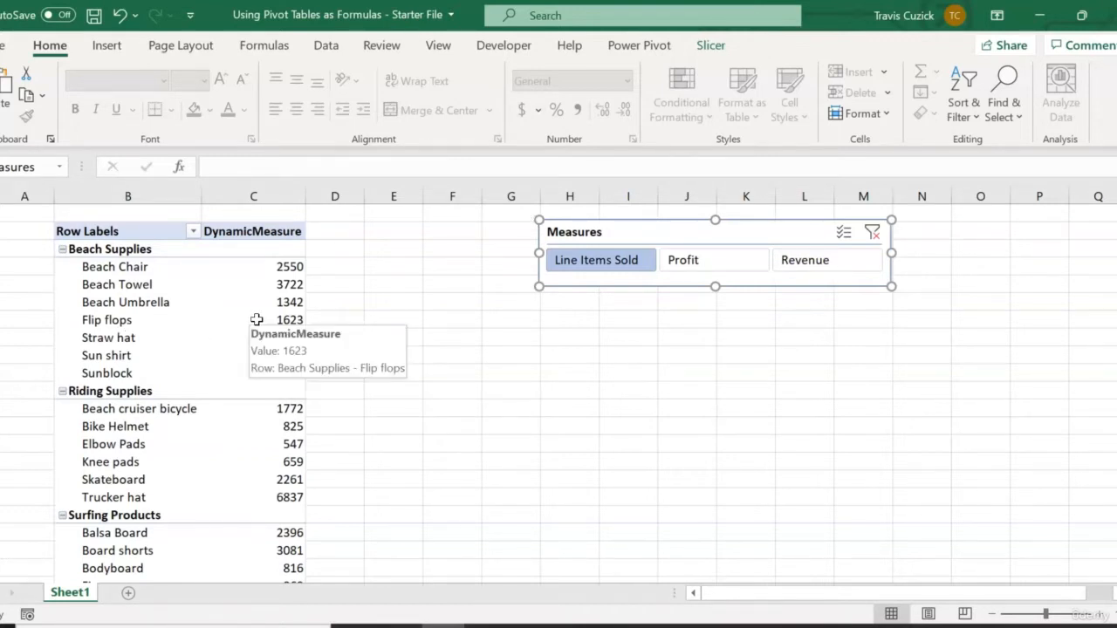
Show the PivotTable in tabular form with all item labels repeated.
click(292, 321)
click(294, 333)
click(830, 49)
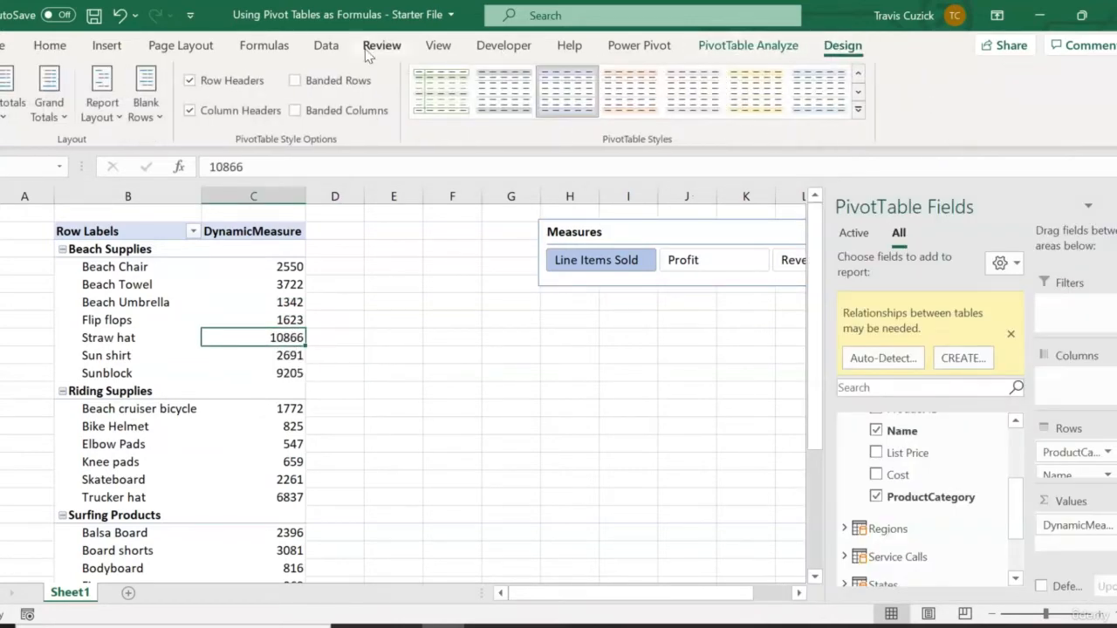
click(111, 117)
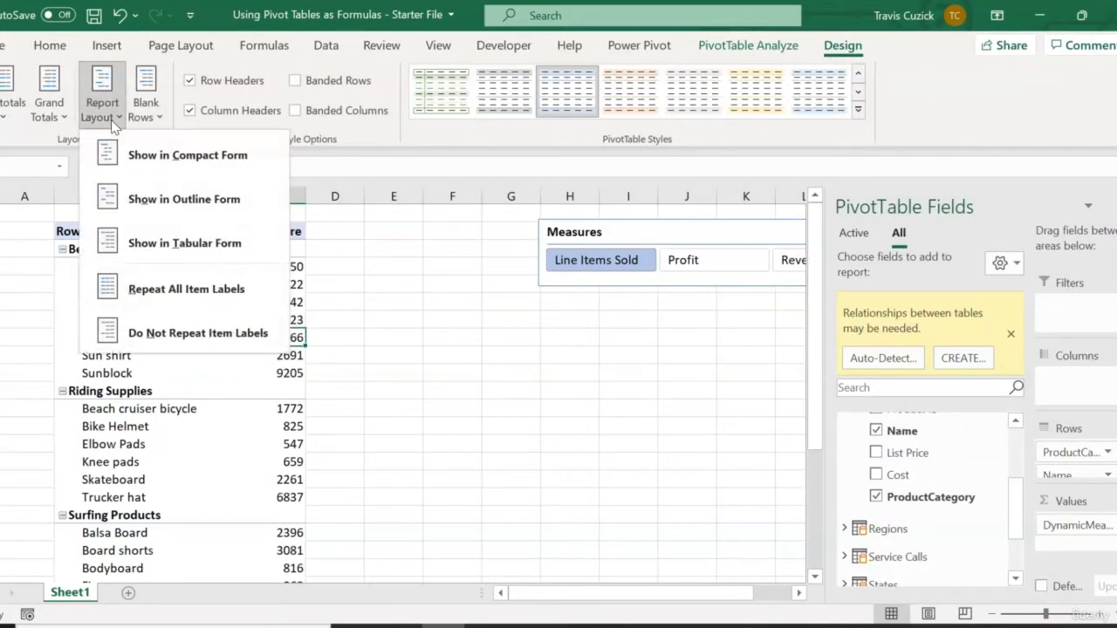
click(173, 248)
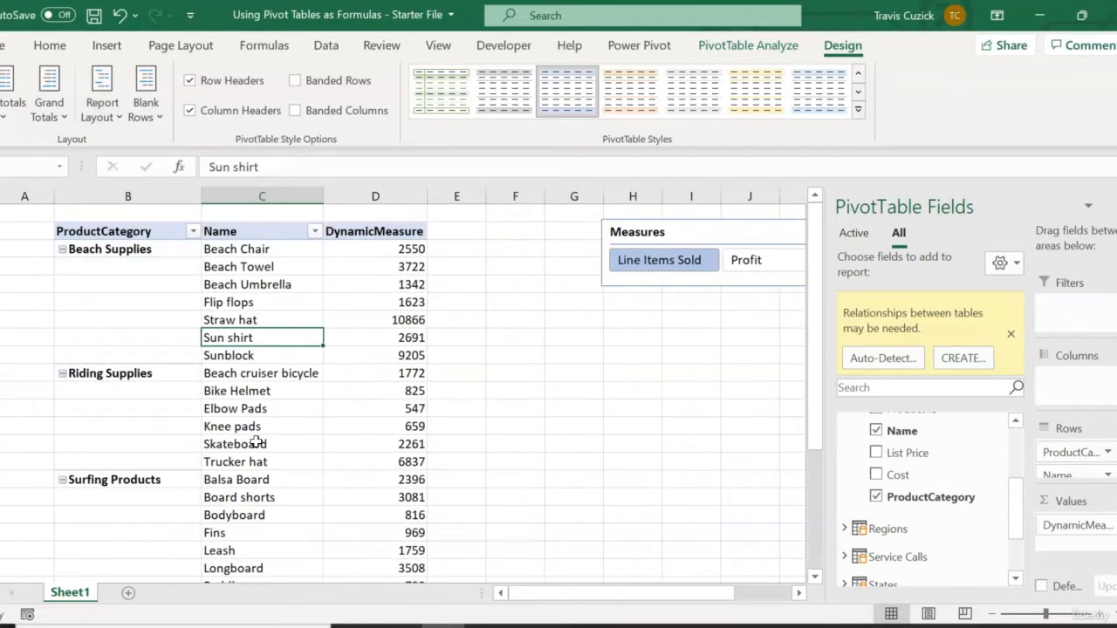
click(114, 121)
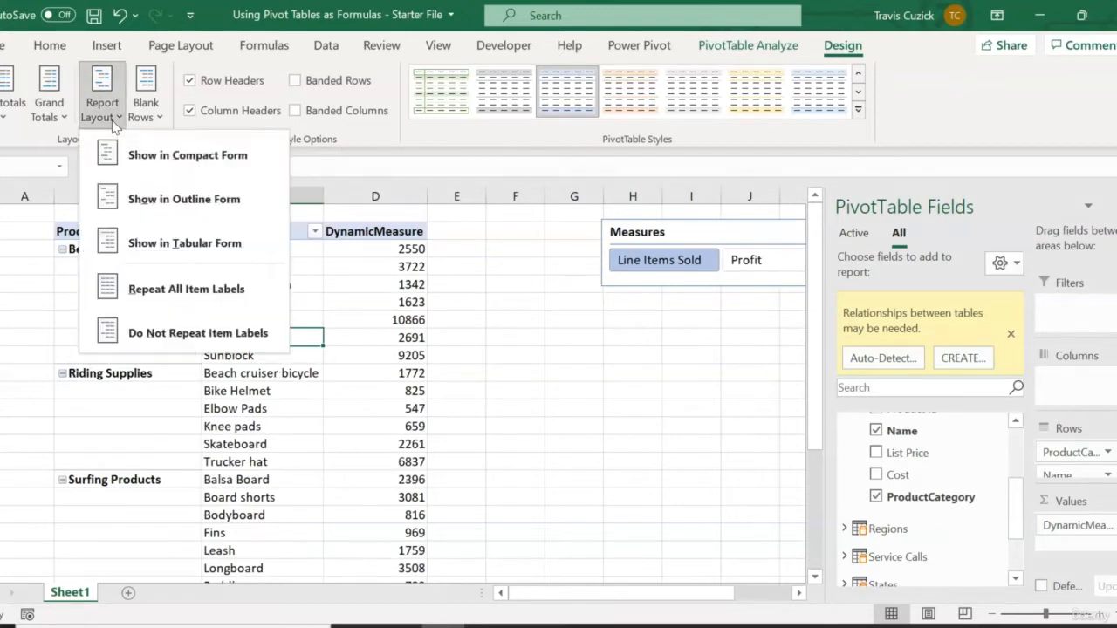
click(211, 295)
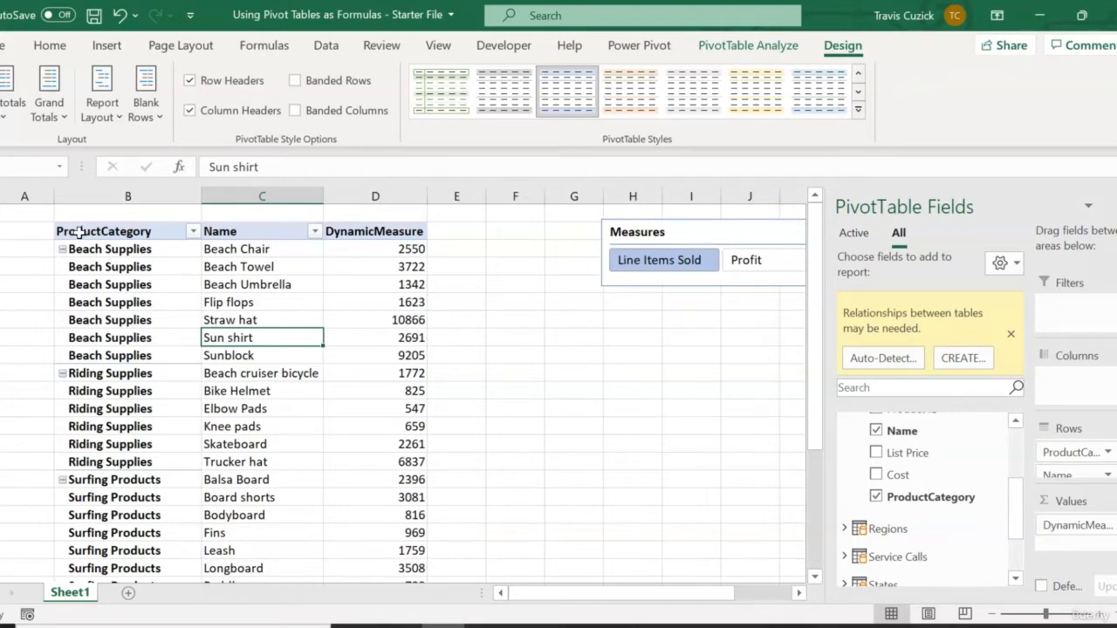
Try to insert a treemap chart directly from the PivotTable's headers and product rows, leaving out the grand total.
drag(77, 232, 374, 531)
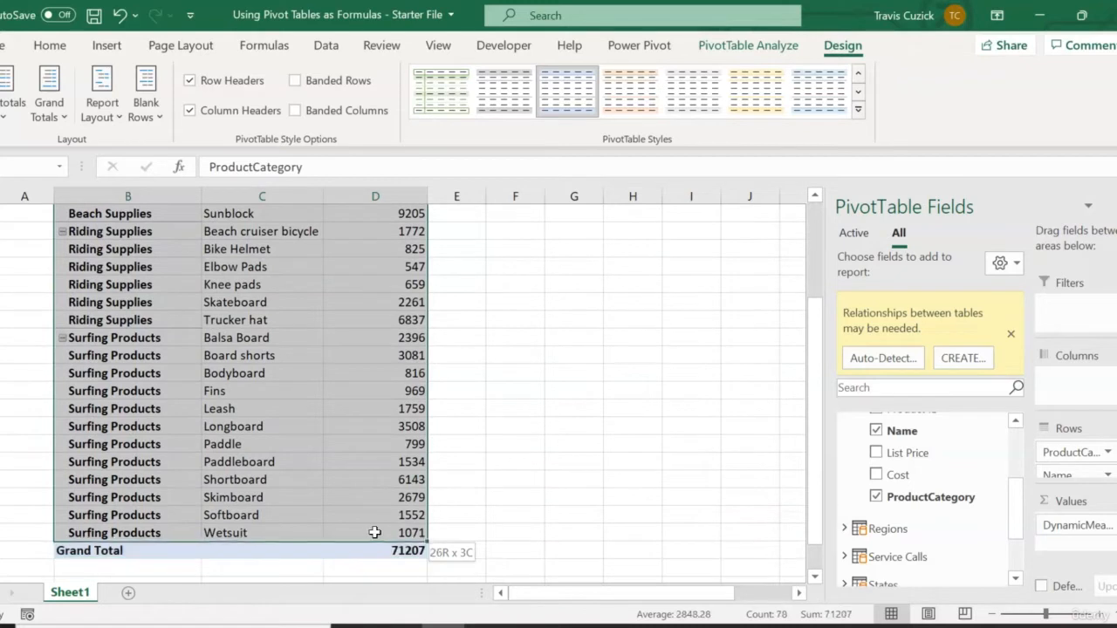
click(108, 46)
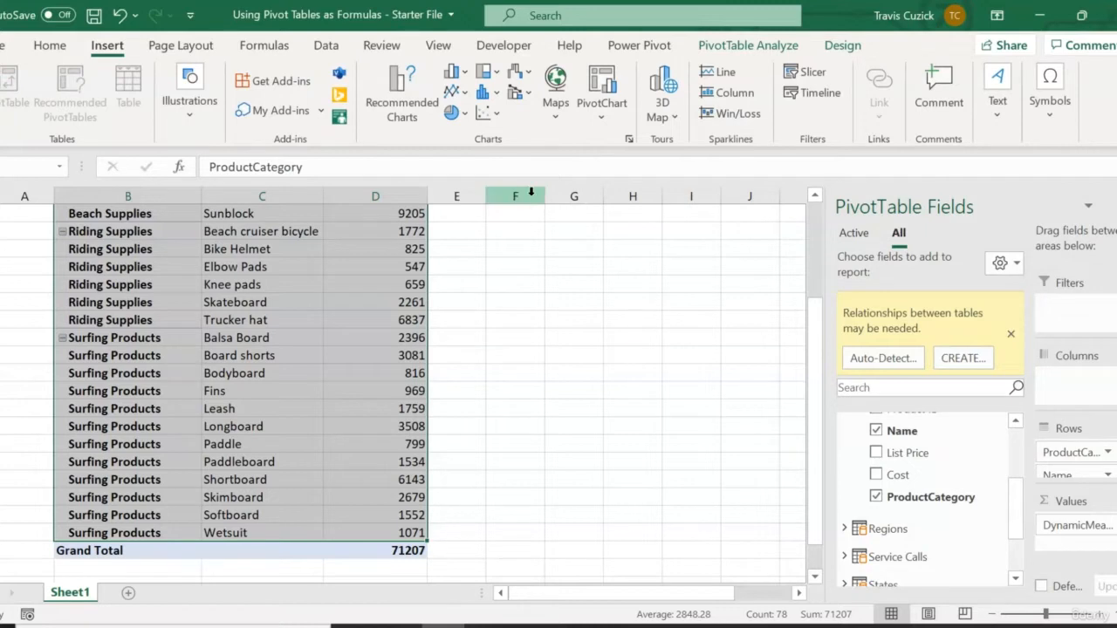
click(487, 80)
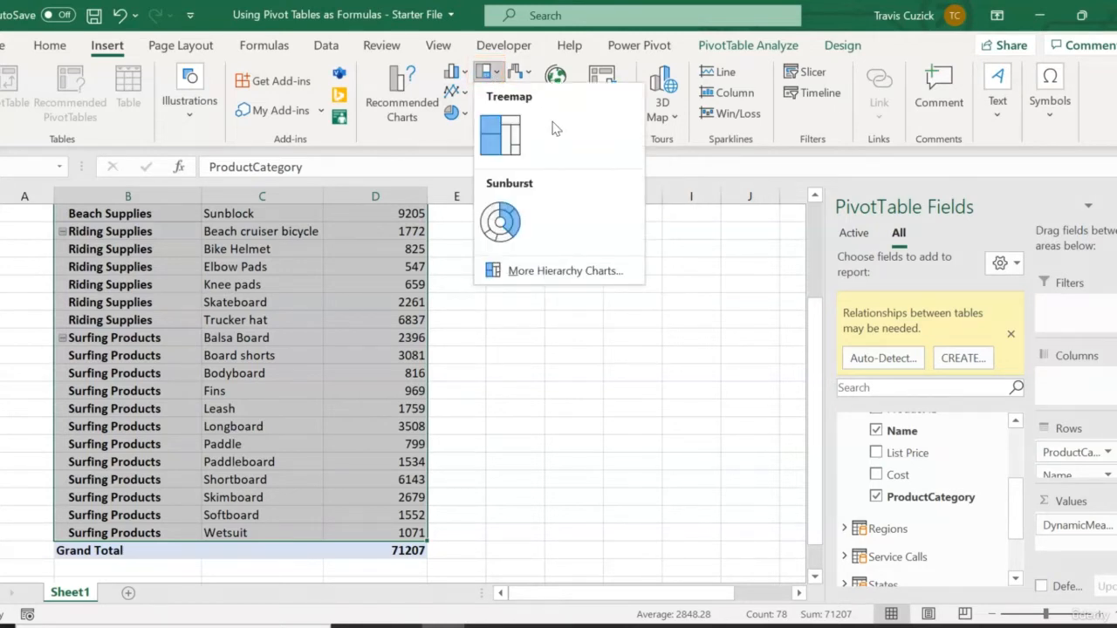
click(514, 144)
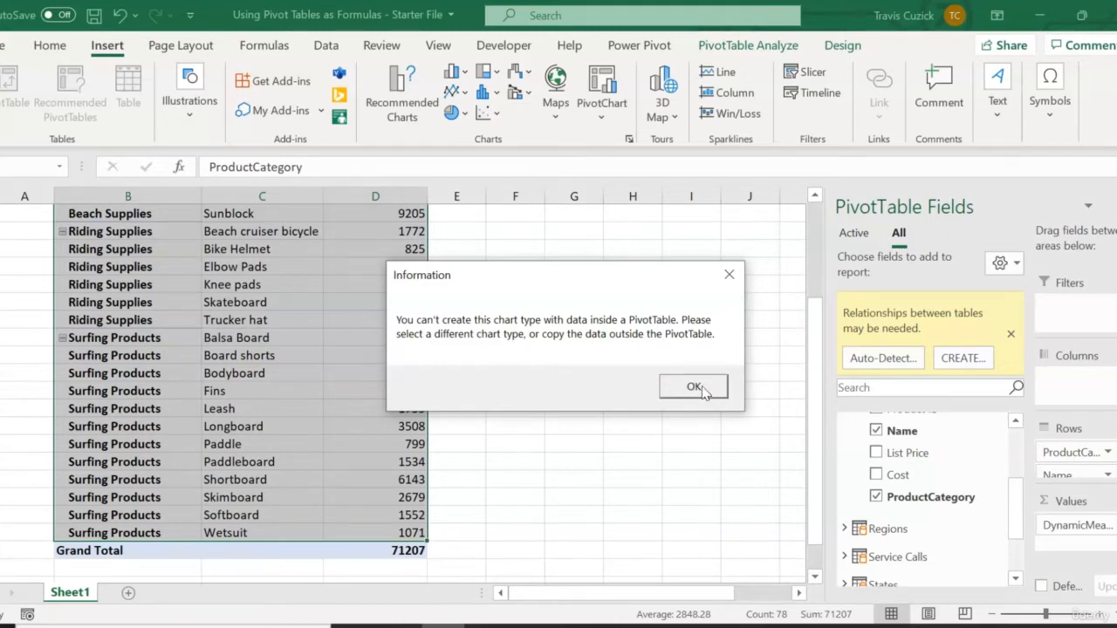
click(703, 390)
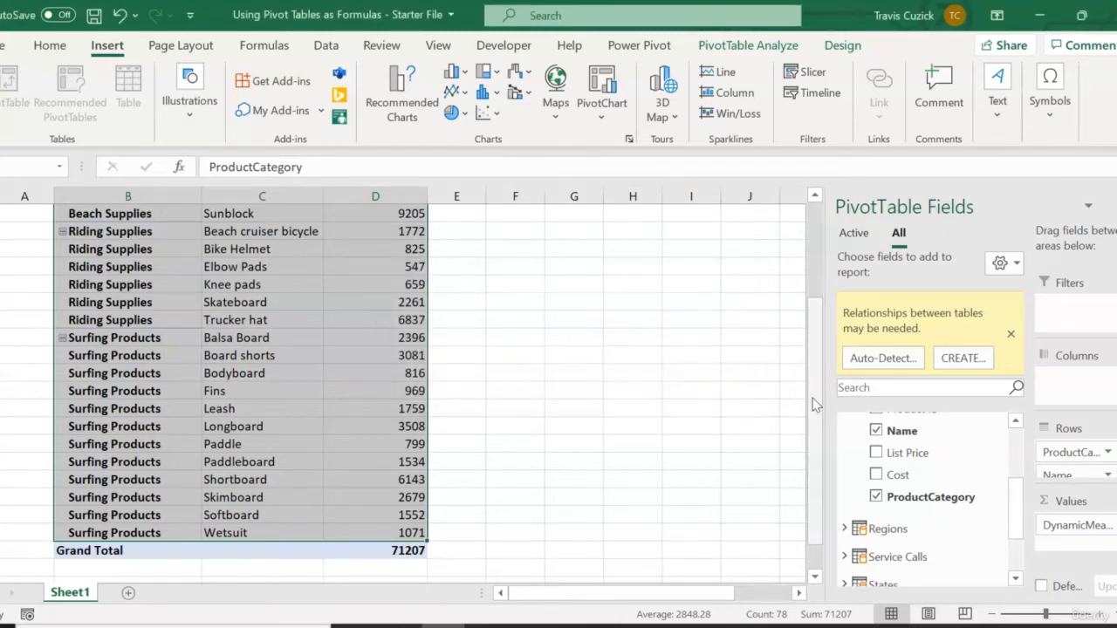
Convert the PivotTable to cube formulas with the OLAP tools.
drag(814, 405, 814, 312)
click(291, 266)
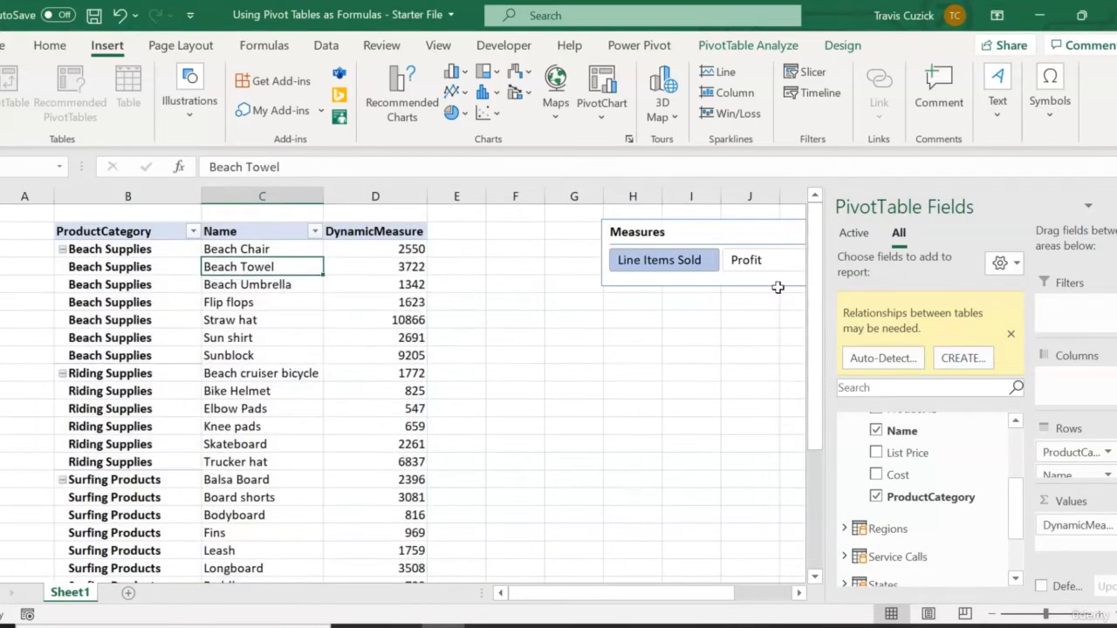
click(750, 45)
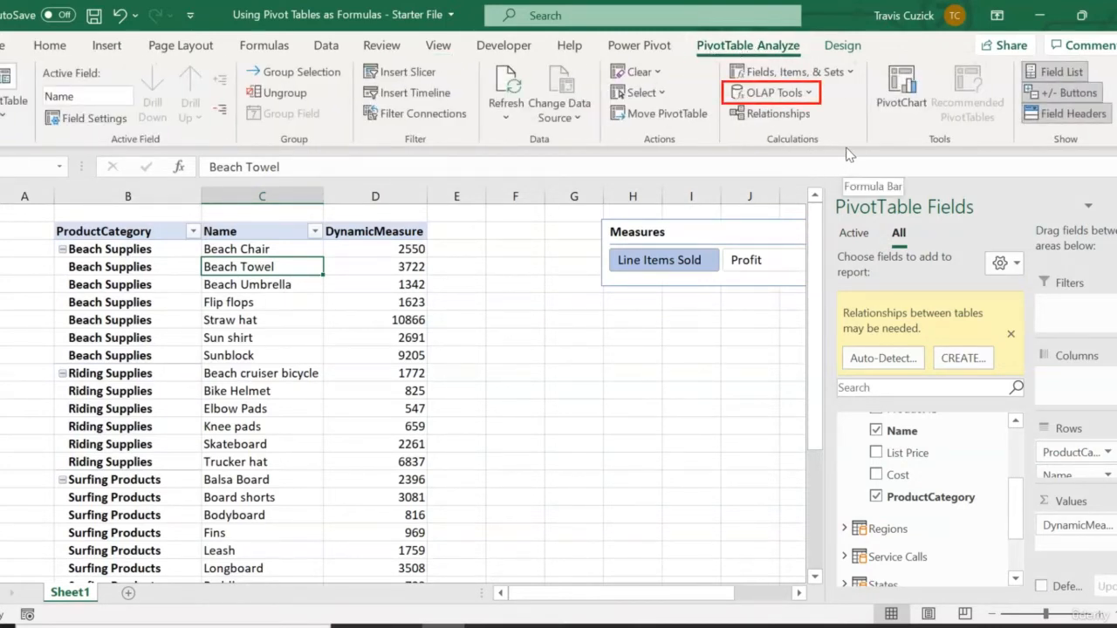
click(813, 94)
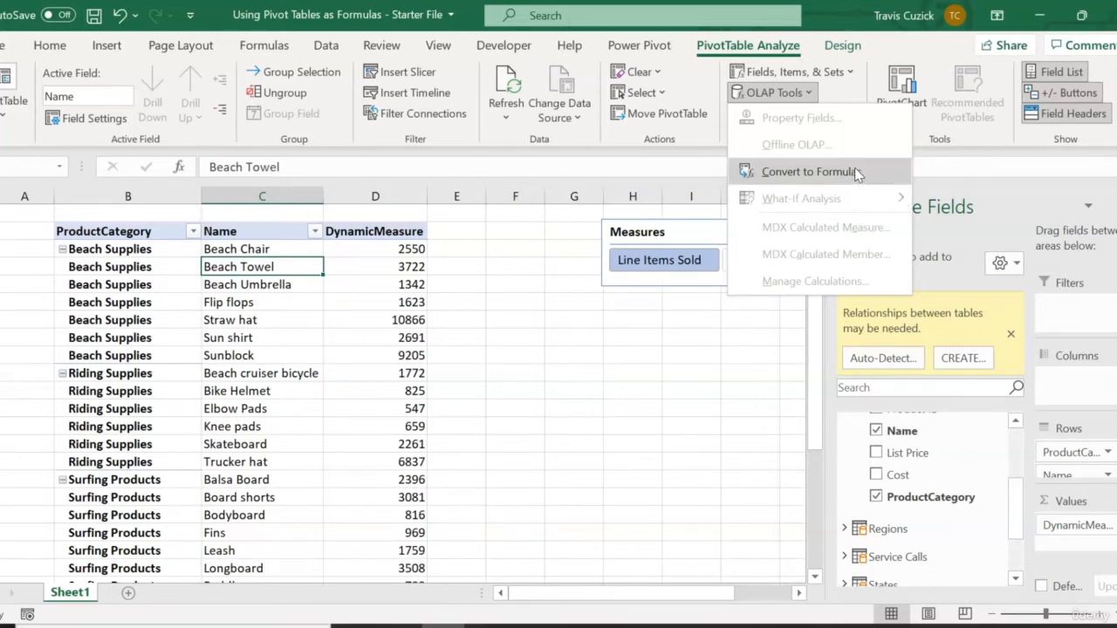
click(875, 179)
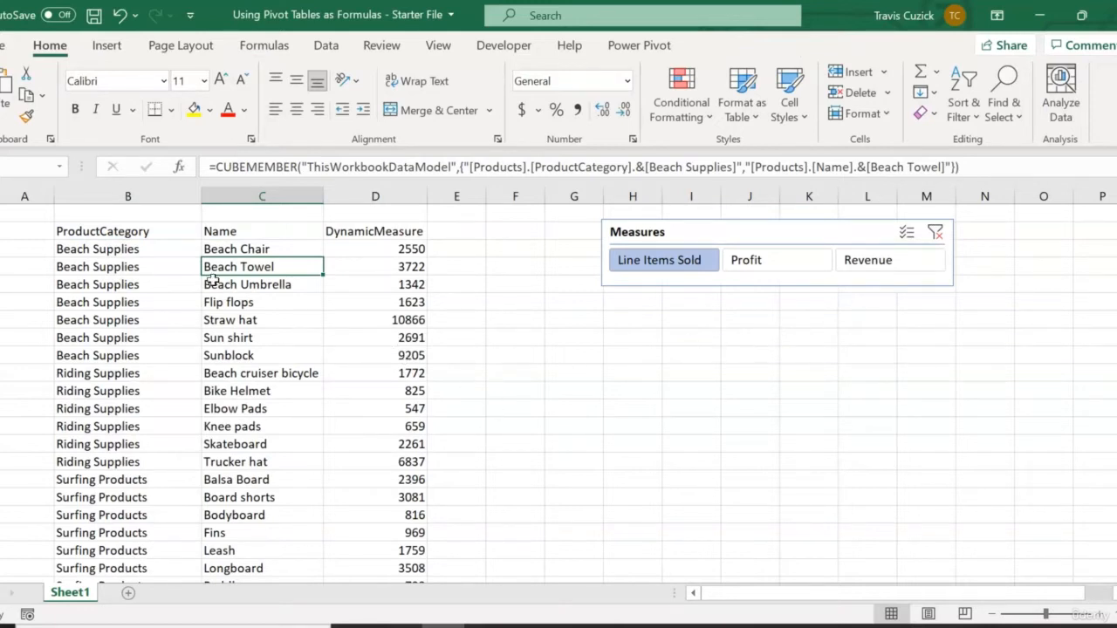
Examine the formulas behind the Beach Supplies category cells and the Flip flops name cell.
click(139, 251)
click(142, 297)
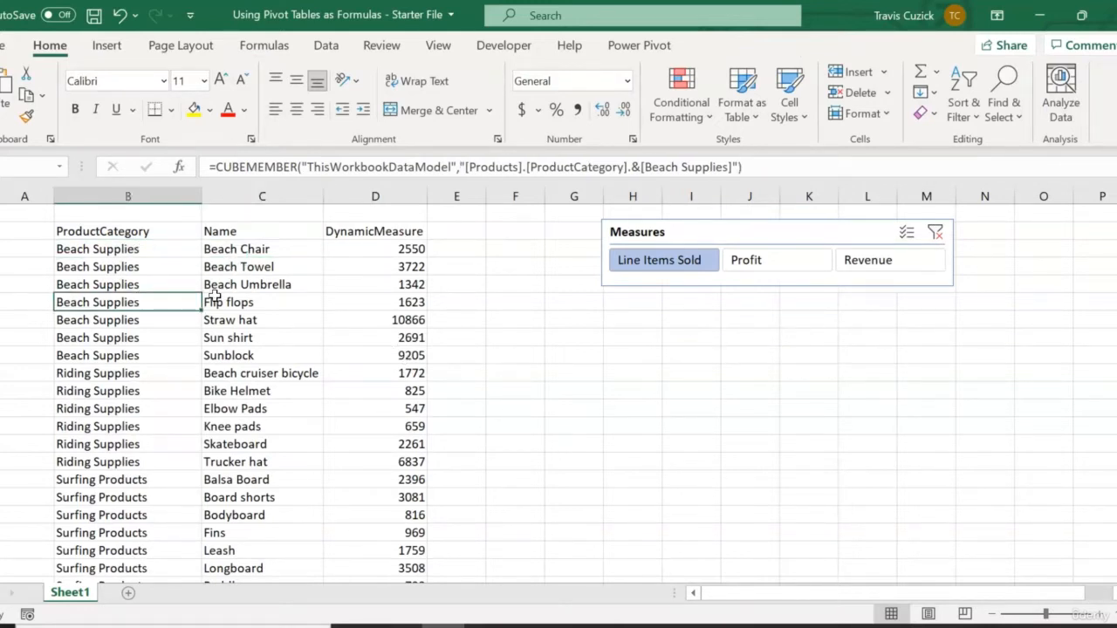
click(216, 300)
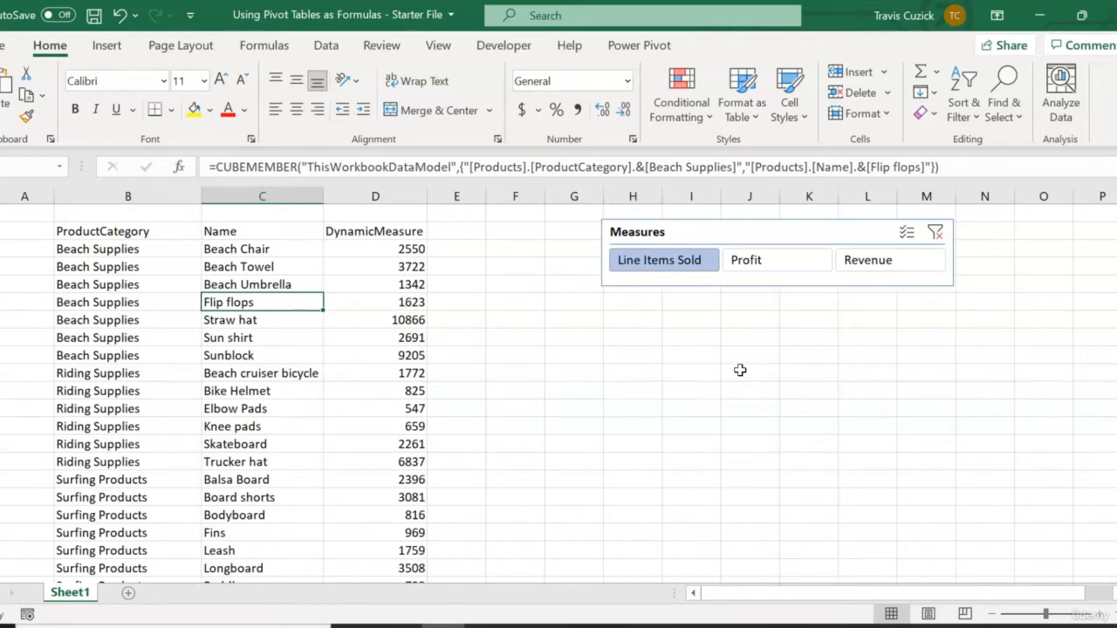
Check the converted values by switching the Measures slicer to Profit, Revenue, Profit and back to Line Items Sold.
click(783, 266)
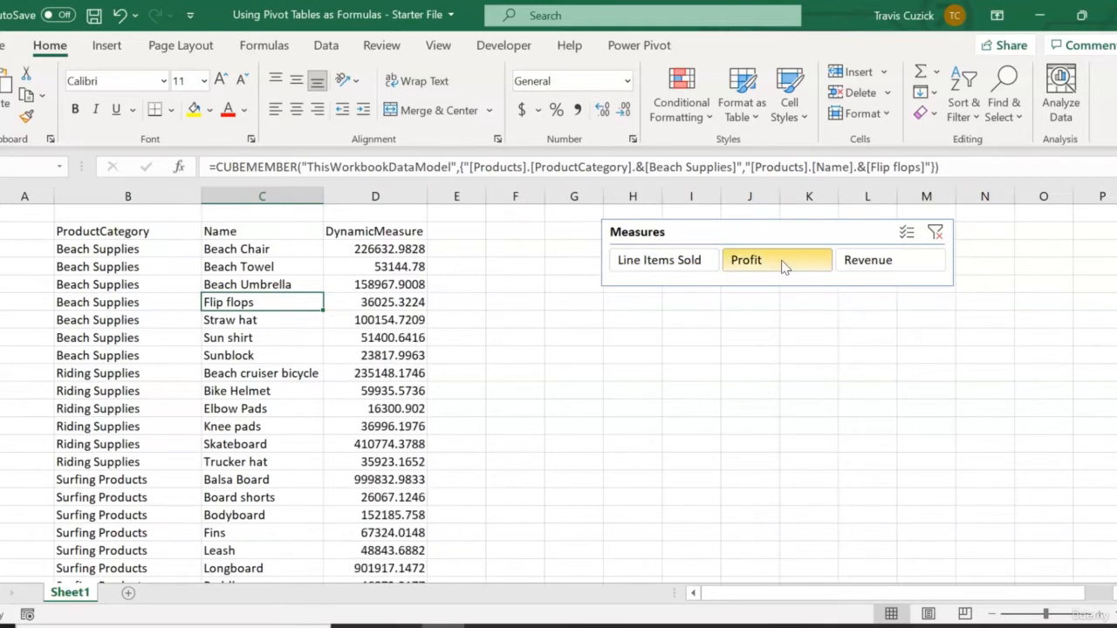
click(902, 270)
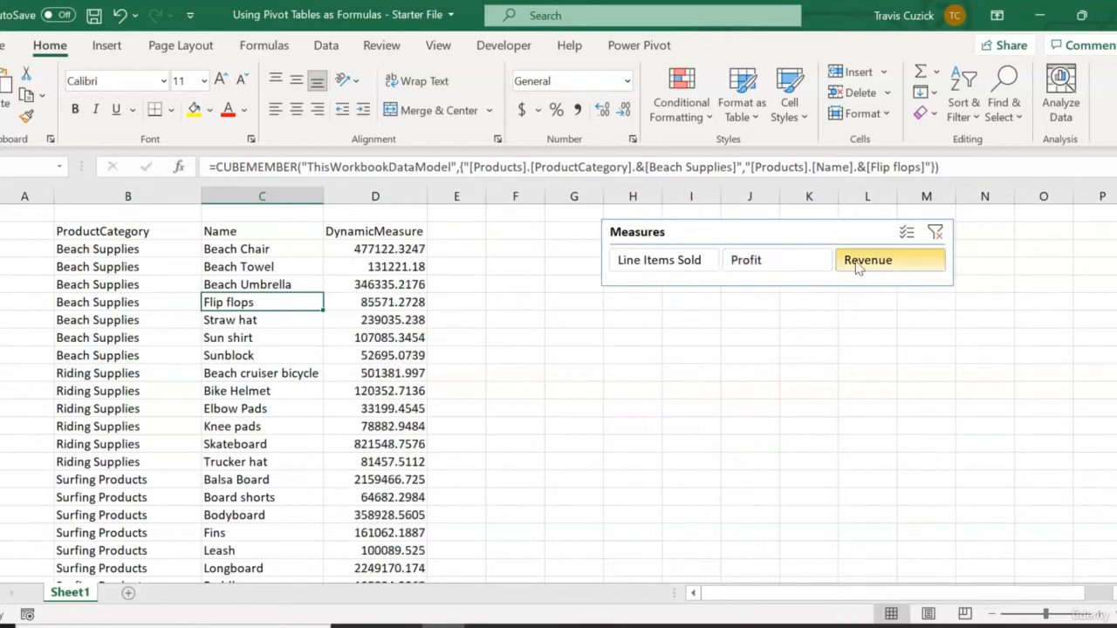
click(764, 256)
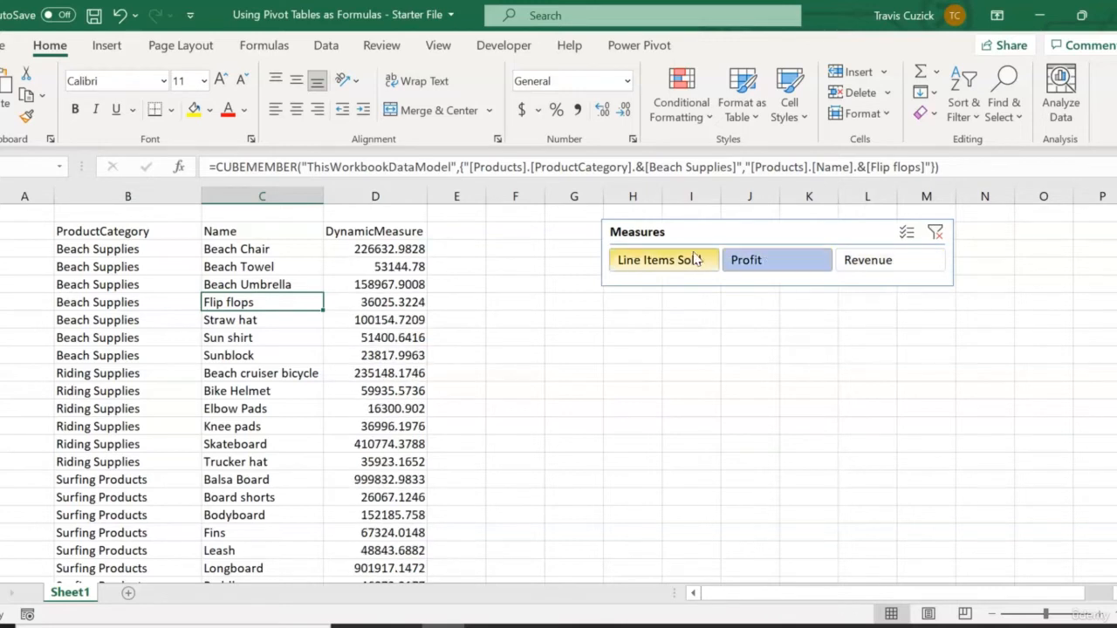
click(642, 262)
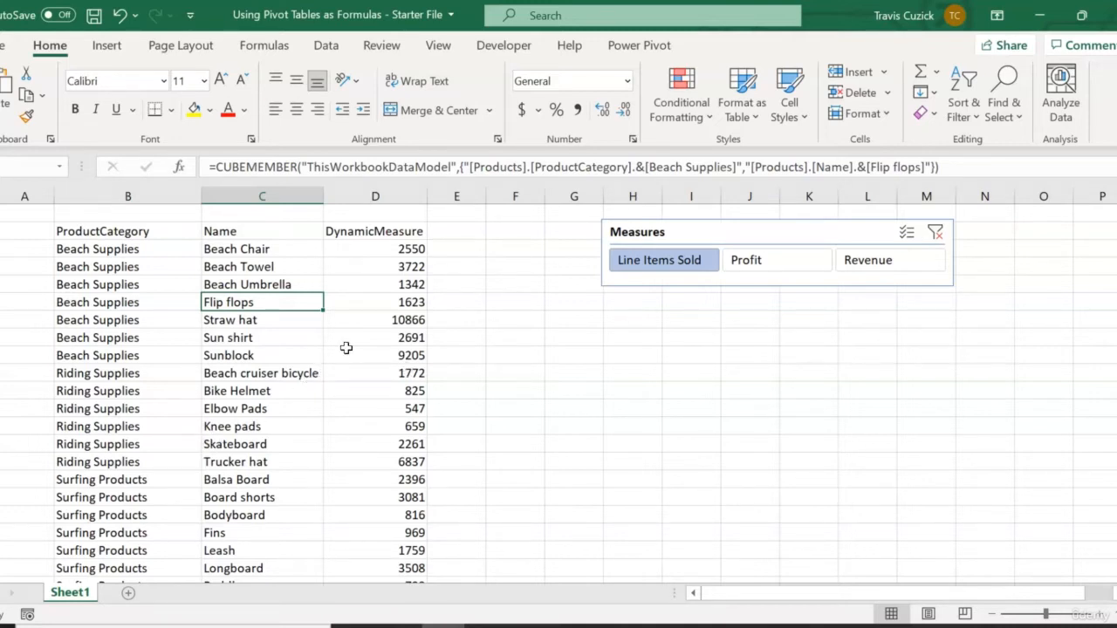
Examine the DynamicMeasure header's formula and move the first three Beach Supplies rows from B3:D5 to K10:M12.
click(376, 232)
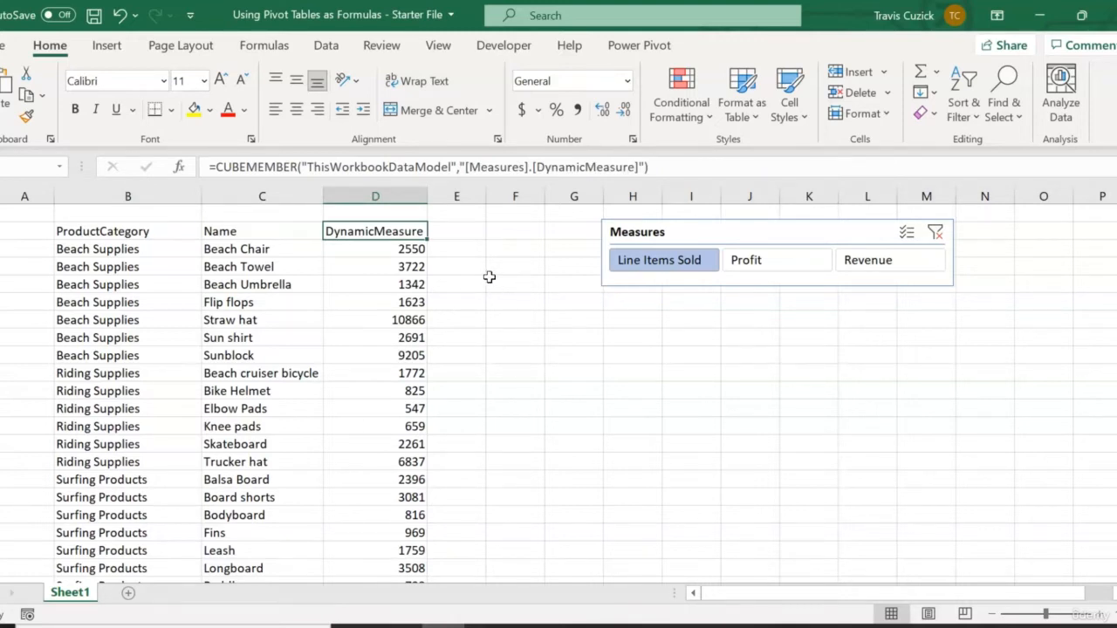
drag(382, 252, 376, 267)
drag(79, 250, 369, 282)
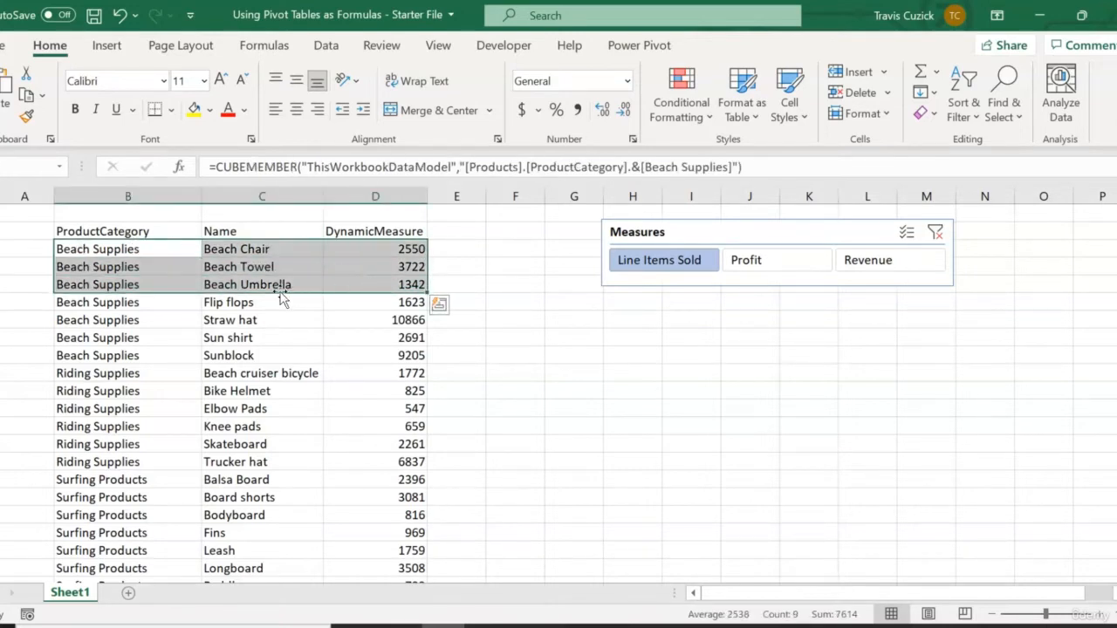
drag(282, 295, 877, 421)
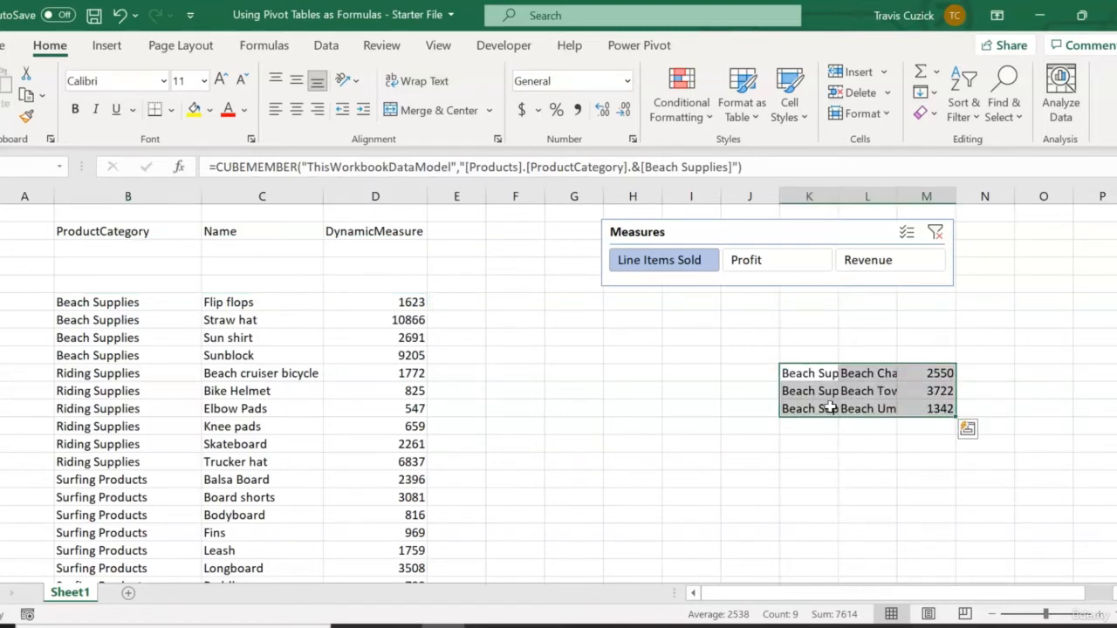
Move the Grand Total value from cell D28 to cell K21.
scroll(757, 482, down, 5)
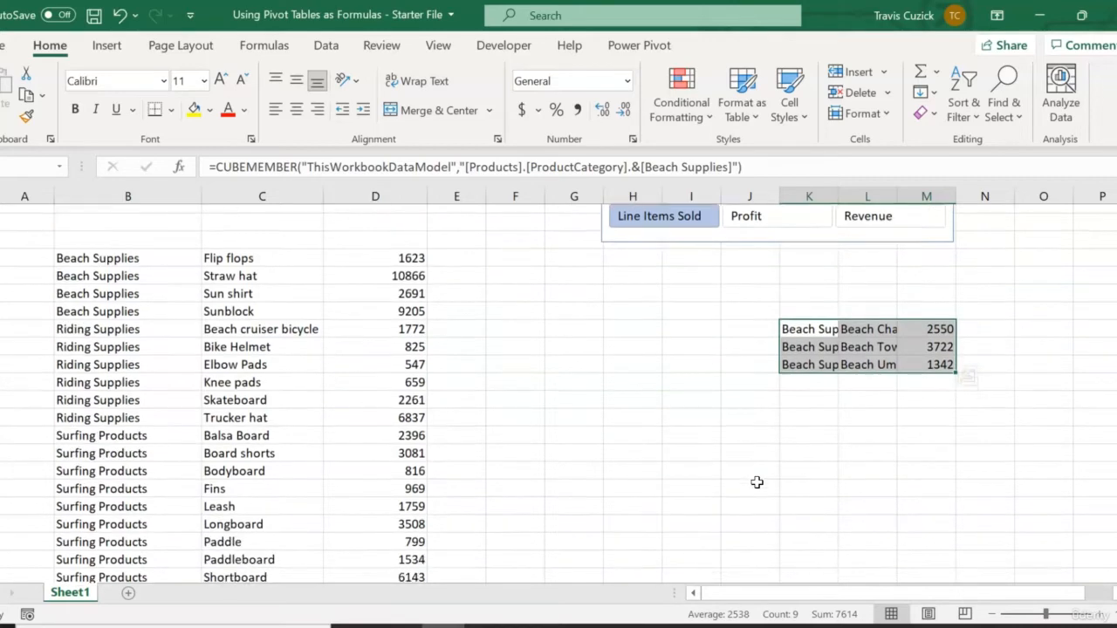
drag(96, 426, 378, 428)
click(409, 428)
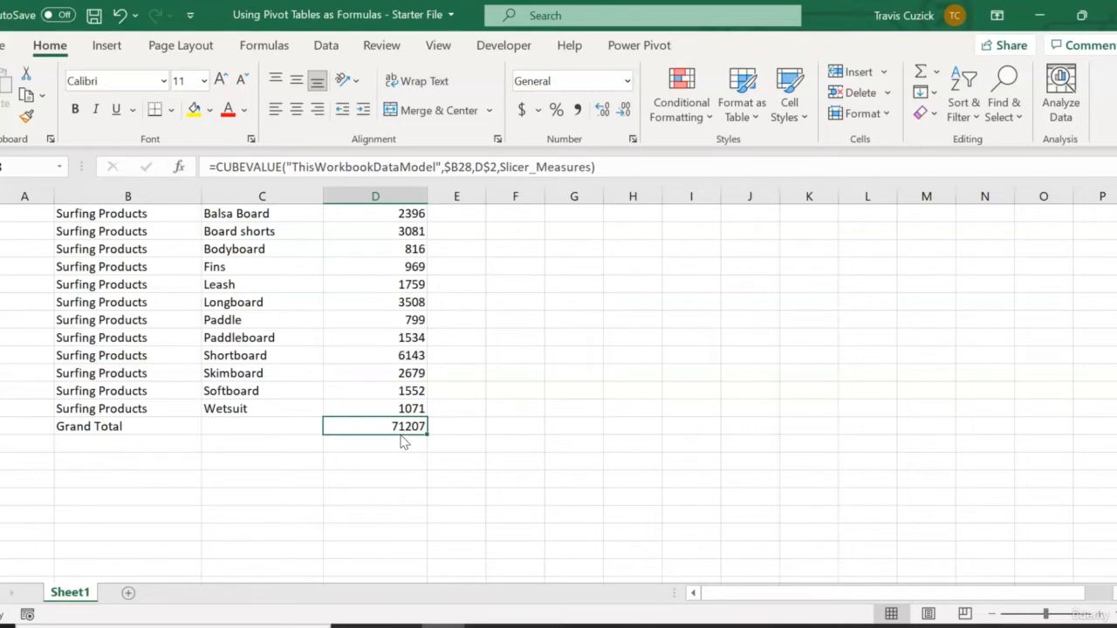
drag(403, 440, 829, 324)
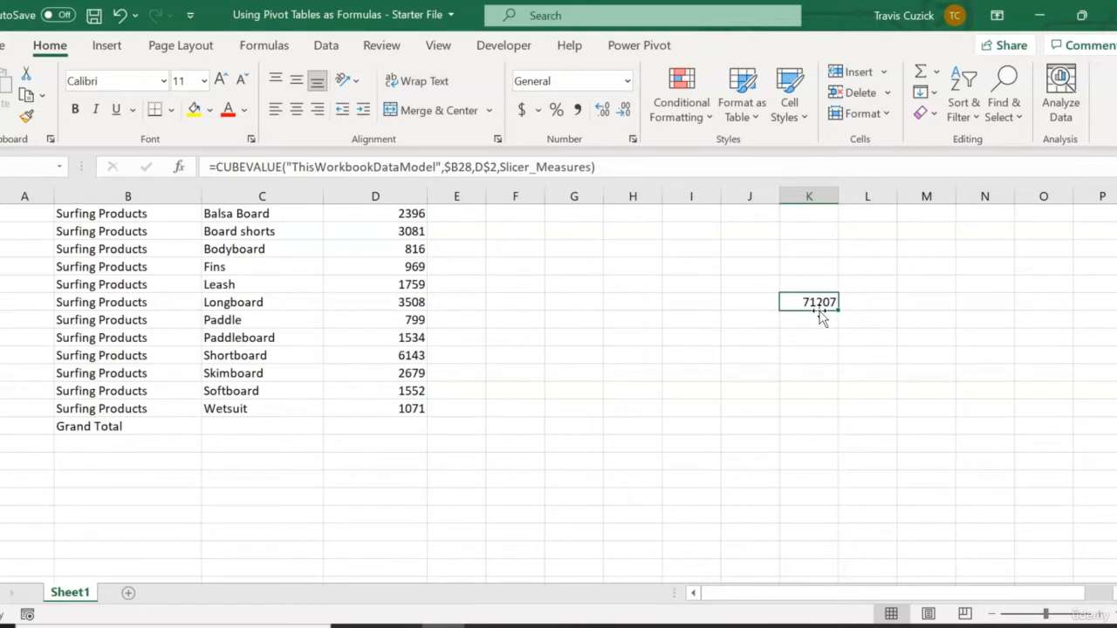
Clear the Grand Total row and move the three relocated Beach Supplies rows back to B3:D5.
drag(820, 313, 820, 358)
drag(120, 425, 369, 421)
key(Delete)
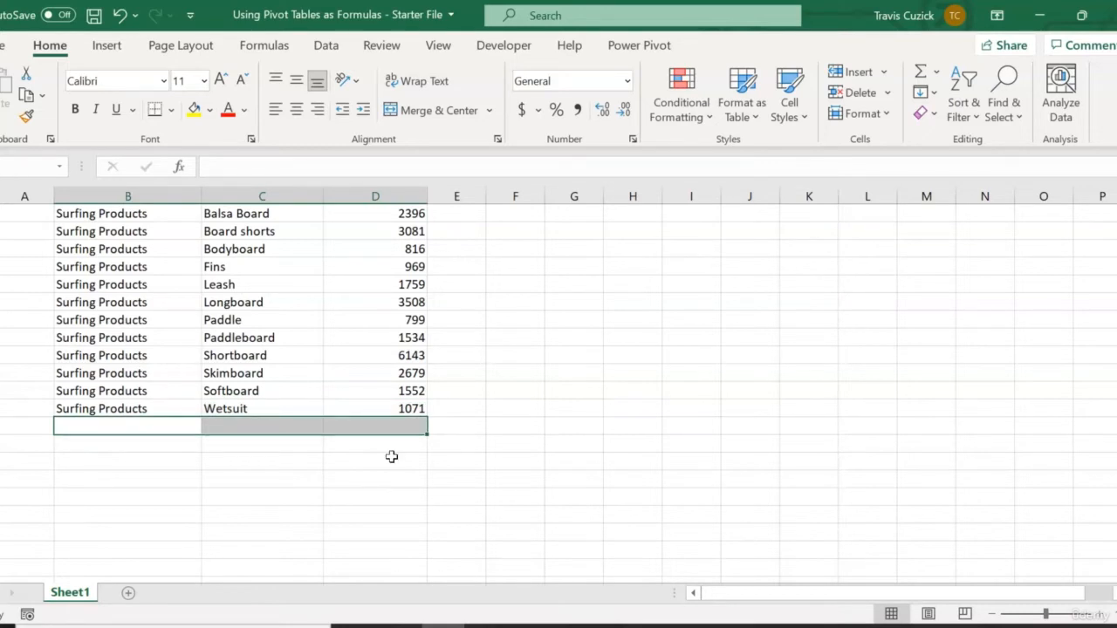
scroll(411, 493, up, 5)
drag(792, 373, 349, 287)
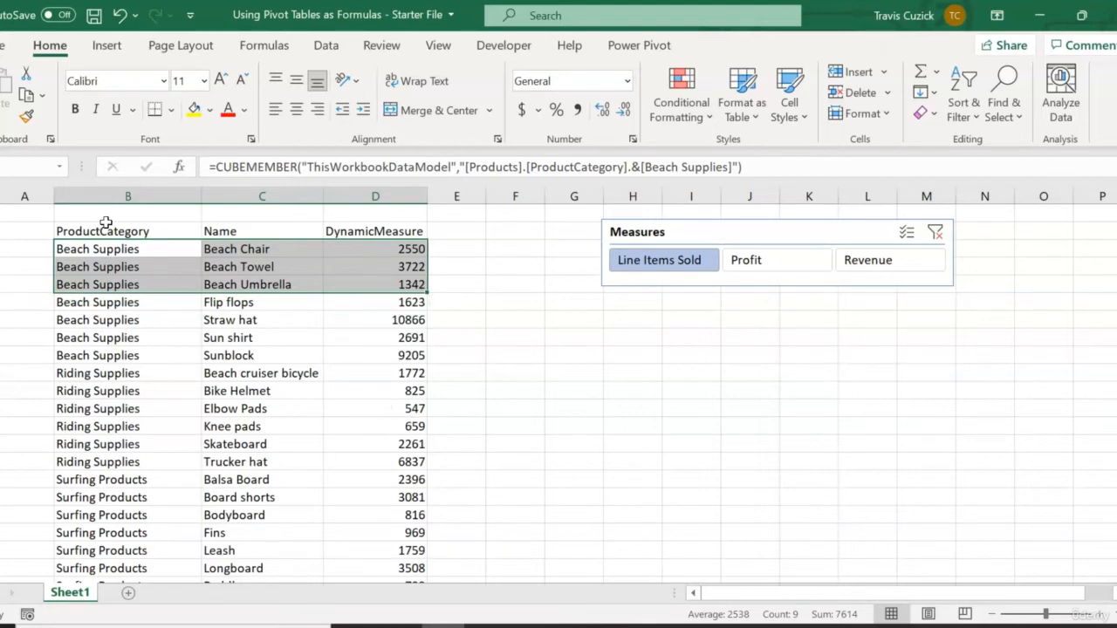
Insert a treemap chart from the ProductCategory, Name and DynamicMeasure columns, from the headers through the Wetsuit row.
drag(100, 233, 406, 549)
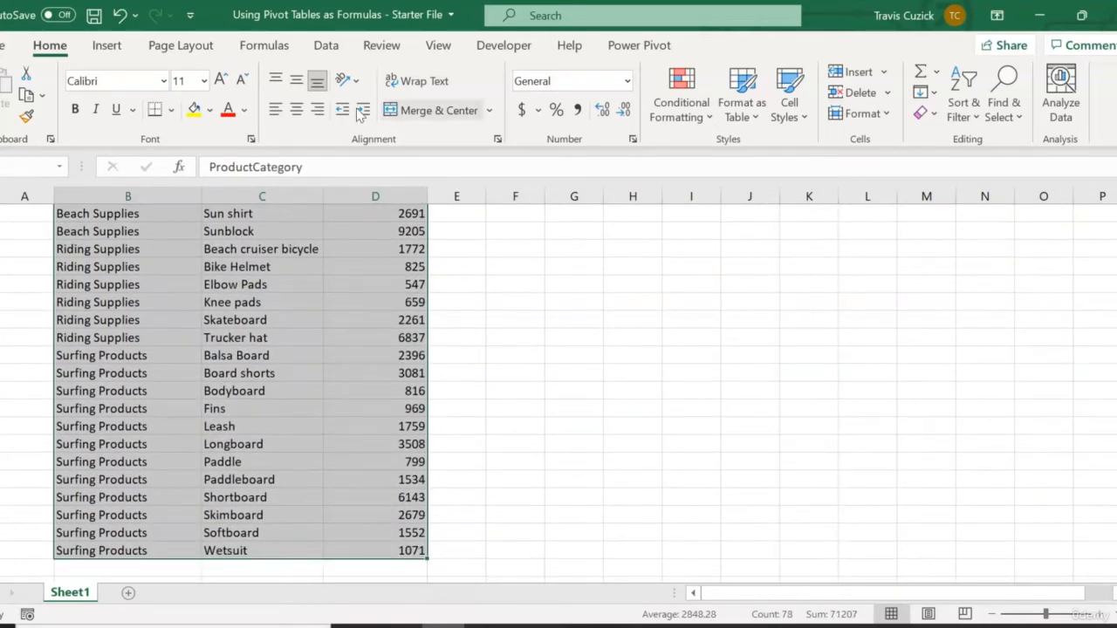
click(106, 45)
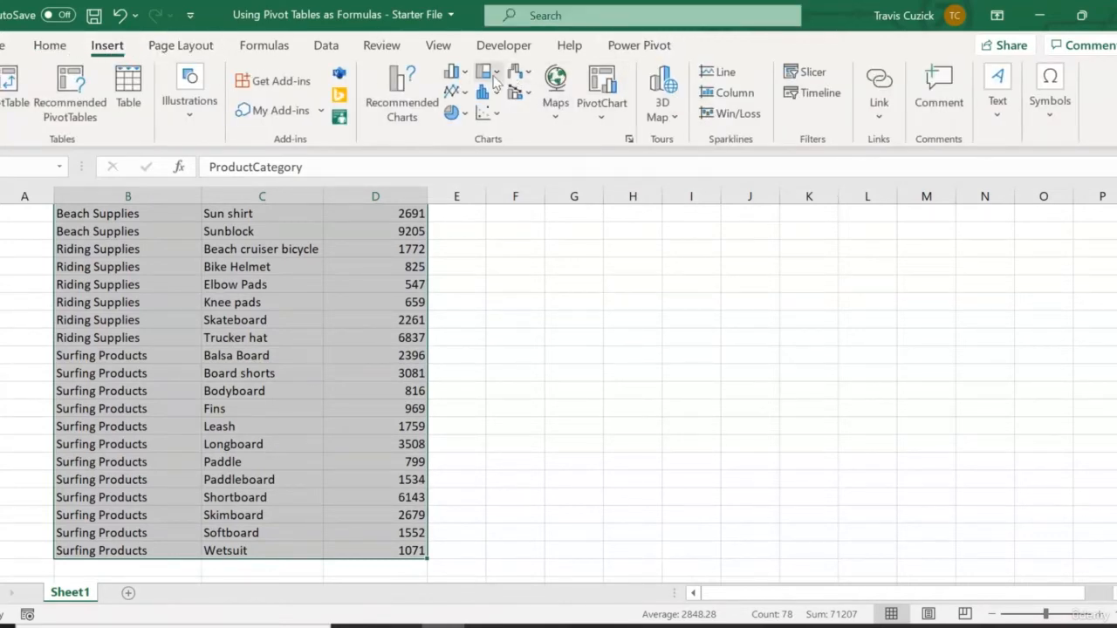
click(493, 73)
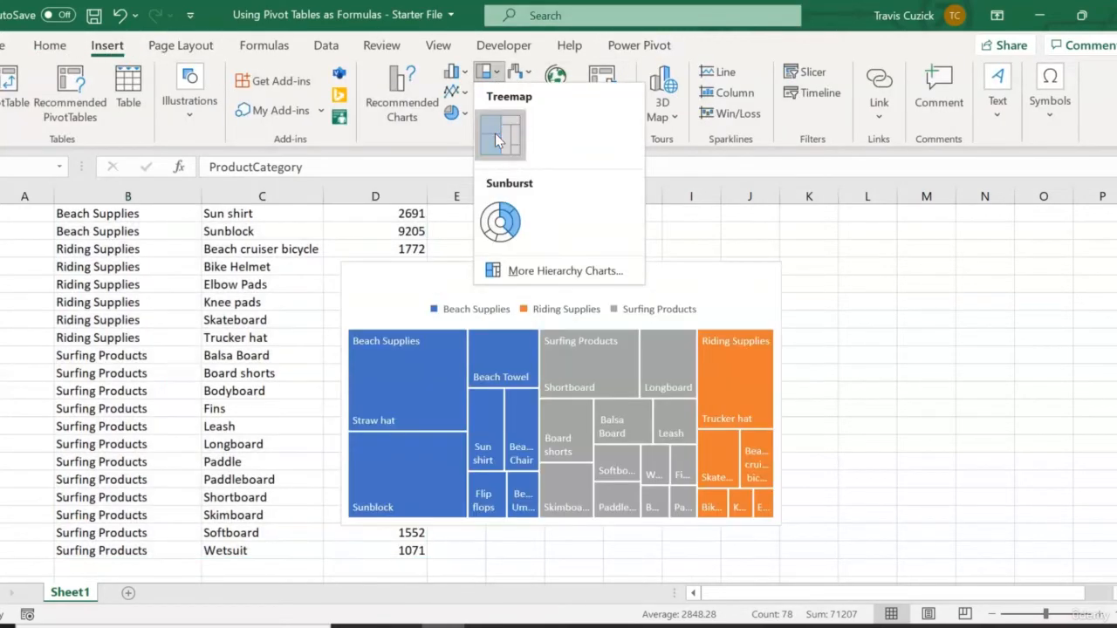
click(500, 136)
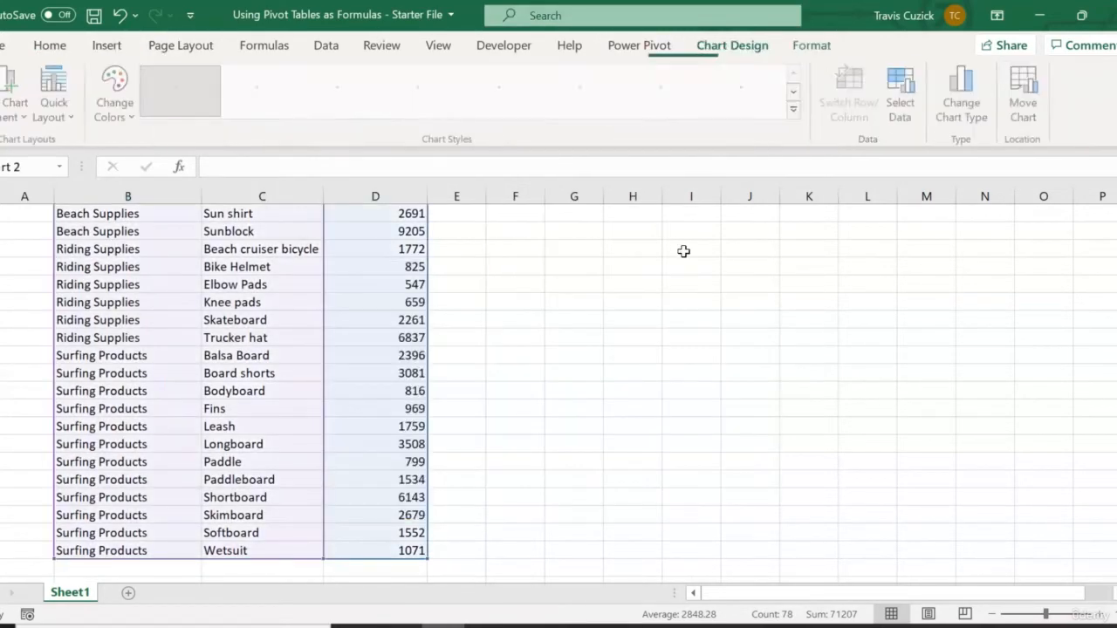
Enlarge the treemap chart and place it just below the Measures slicer, spanning about columns F to O.
drag(474, 291, 595, 258)
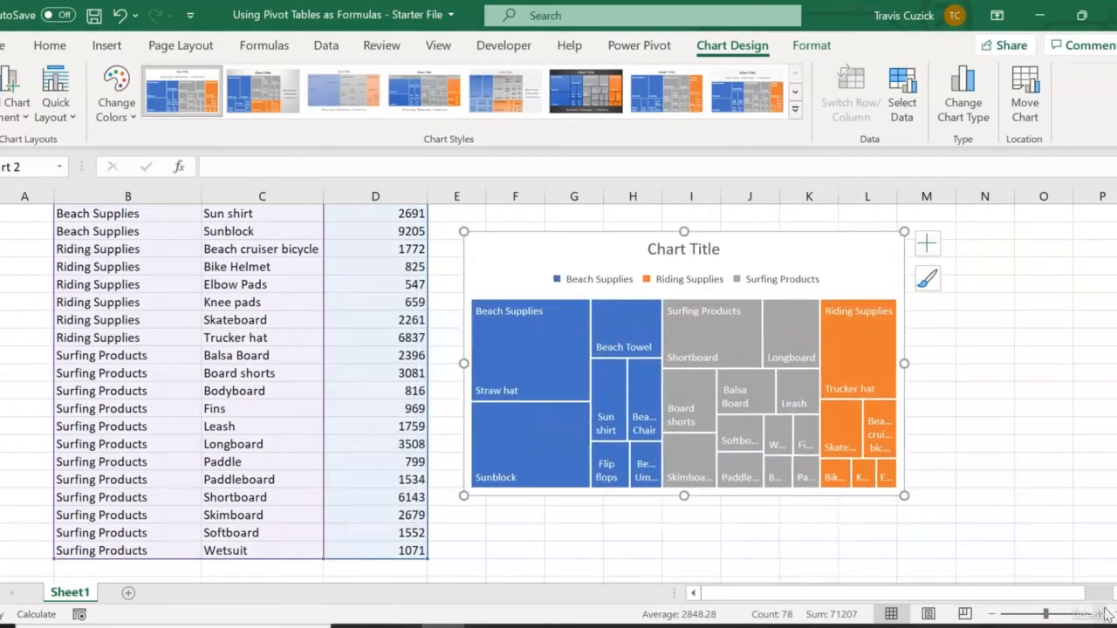
drag(904, 495, 1032, 539)
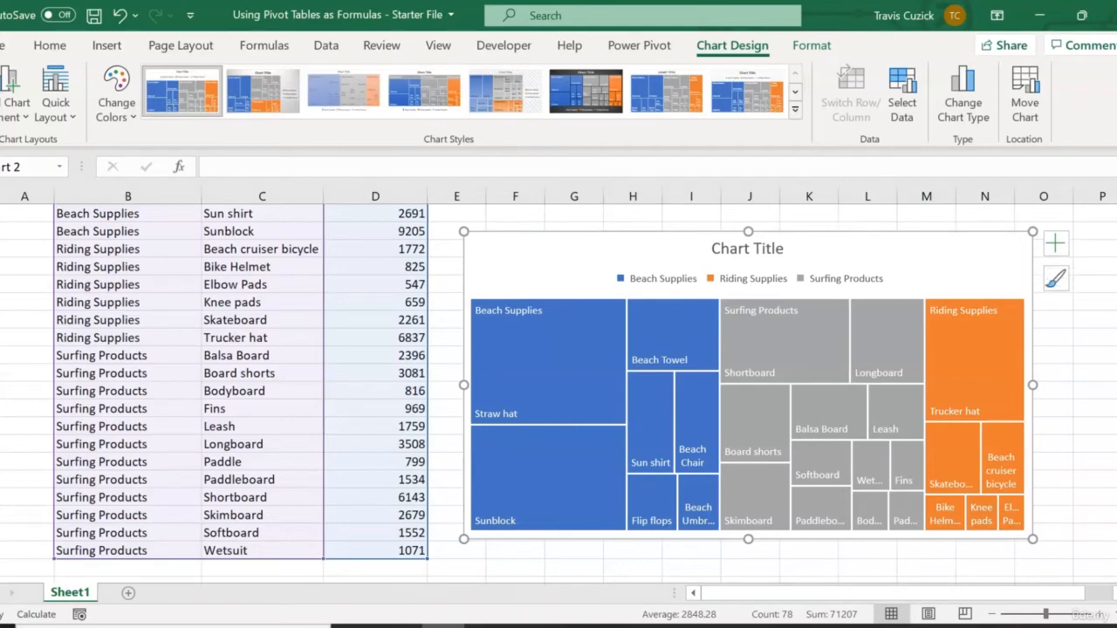
drag(1115, 400, 1115, 400)
mouse_move(959, 511)
scroll(955, 511, up, 3)
drag(964, 363, 989, 319)
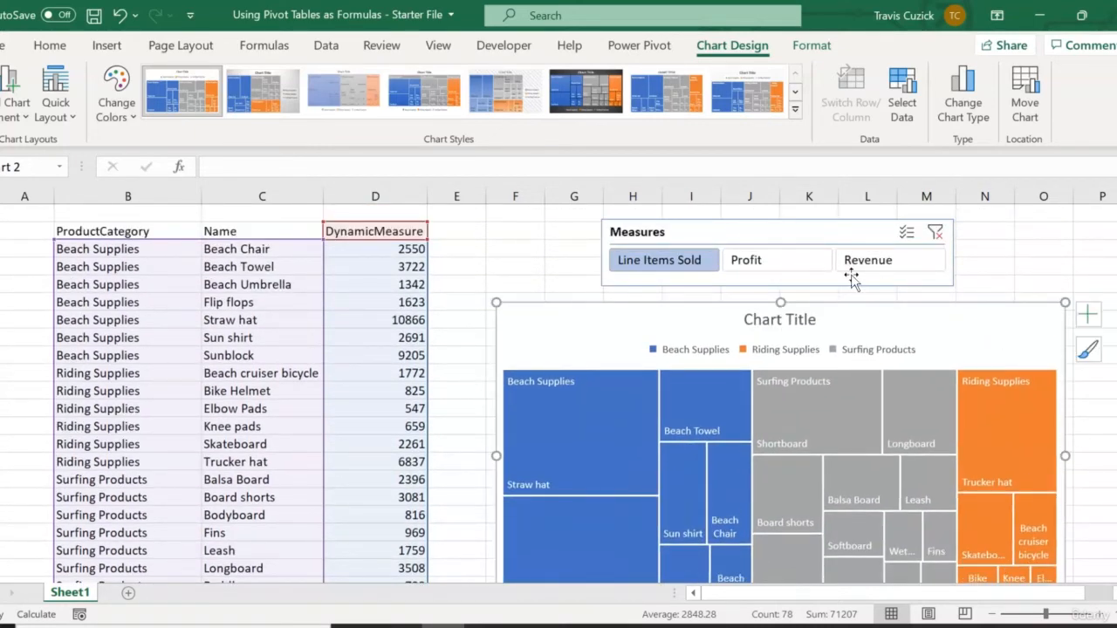
Set the Measures slicer to Profit and review the whole treemap chart.
click(794, 267)
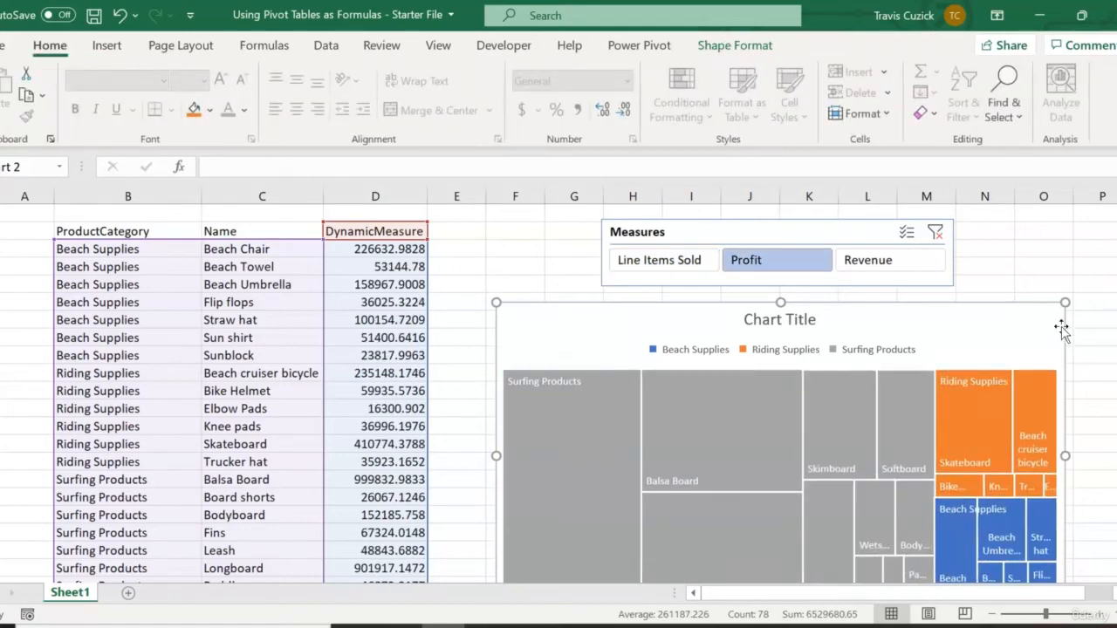
scroll(1070, 385, down, 1)
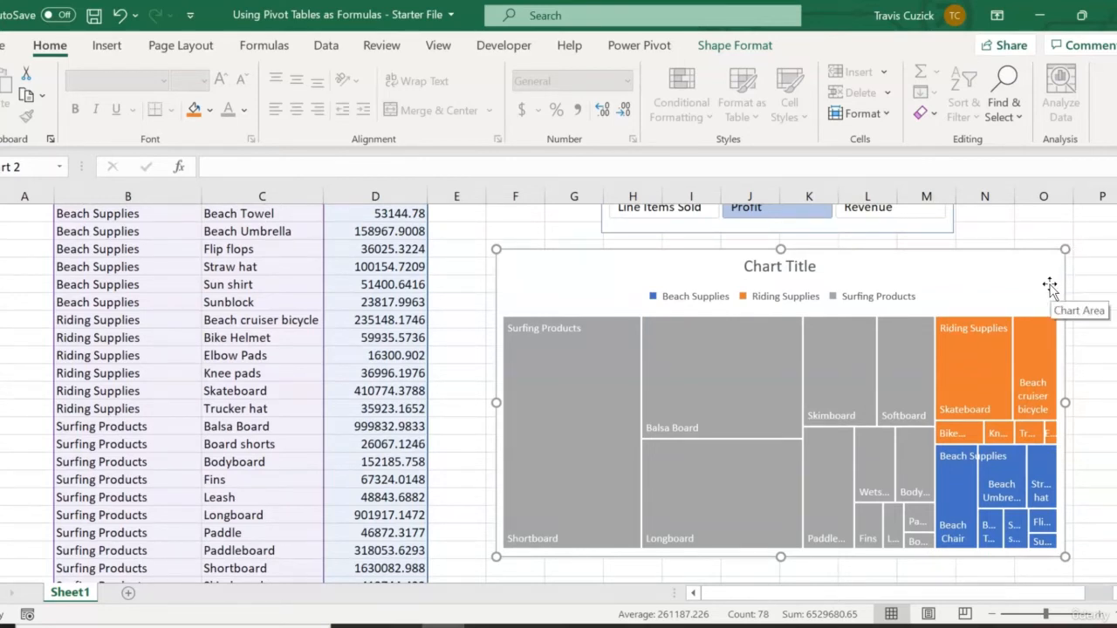
scroll(1049, 288, up, 1)
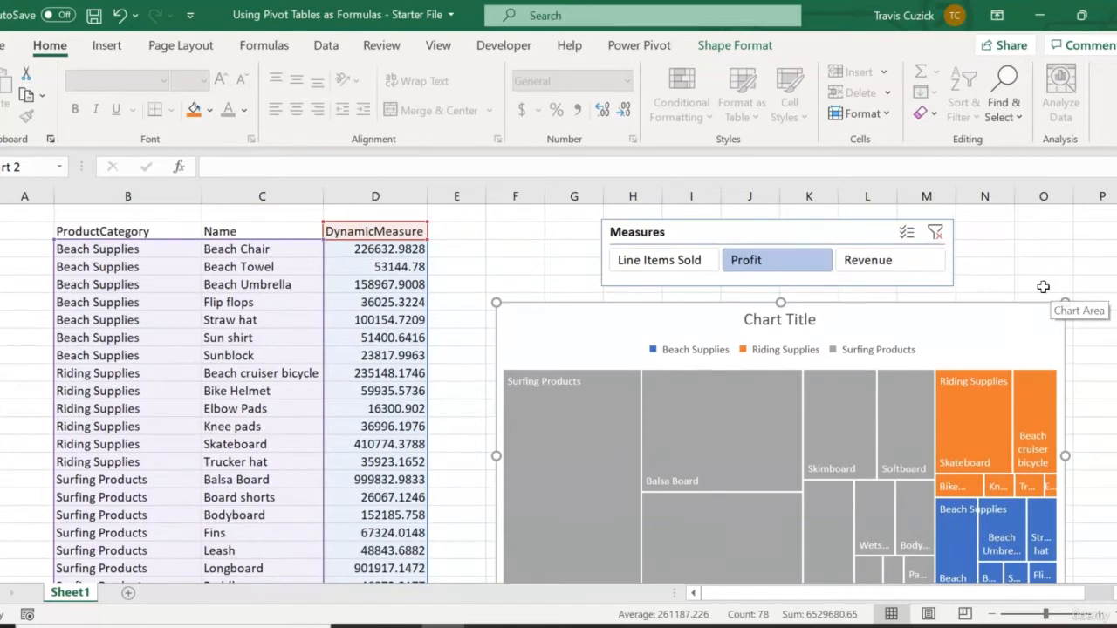
scroll(927, 342, down, 1)
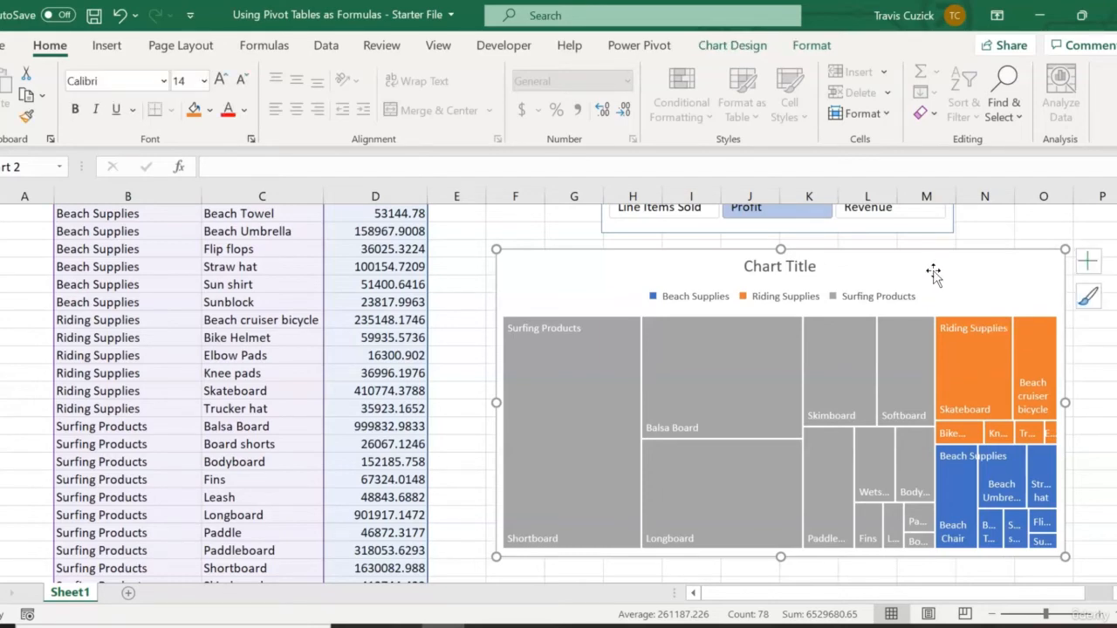
Delete the treemap chart.
key(Delete)
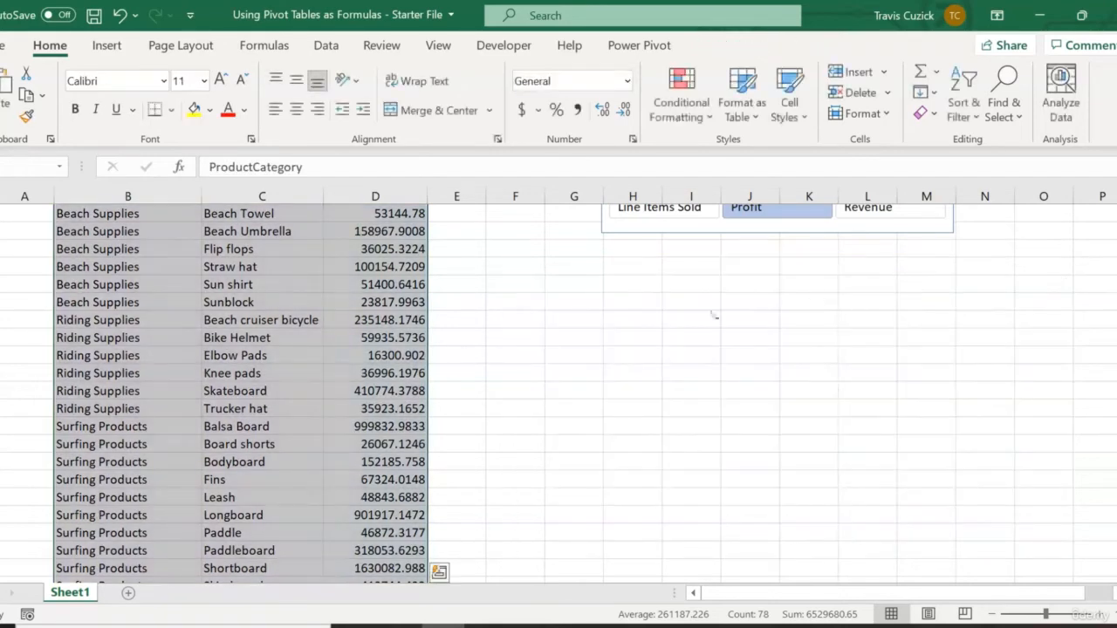
Add a new worksheet and paste the treemap chart at cell B2.
click(128, 593)
click(78, 236)
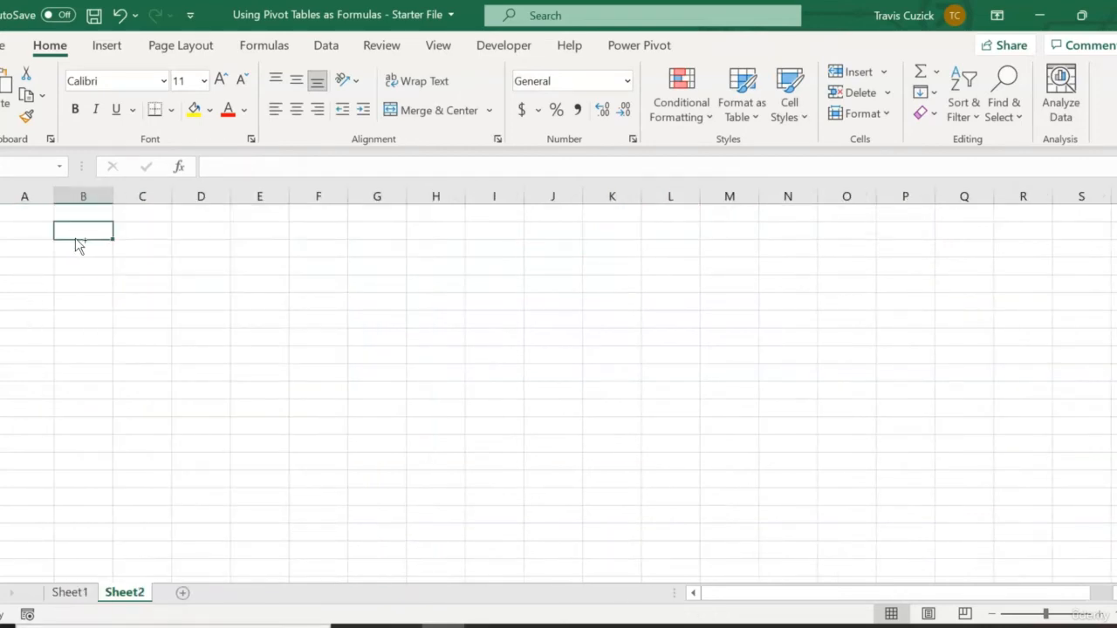
key(ctrl+v)
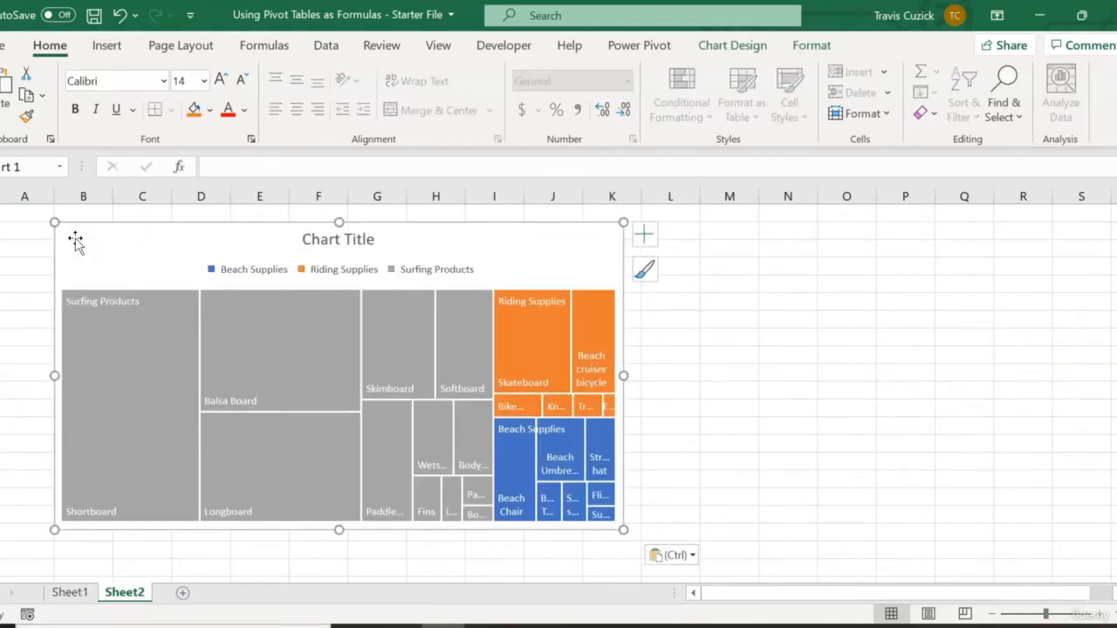
Move the Measures slicer from Sheet1 to cell M2 on Sheet2 and shift the treemap chart slightly away from it.
click(77, 596)
scroll(921, 314, up, 1)
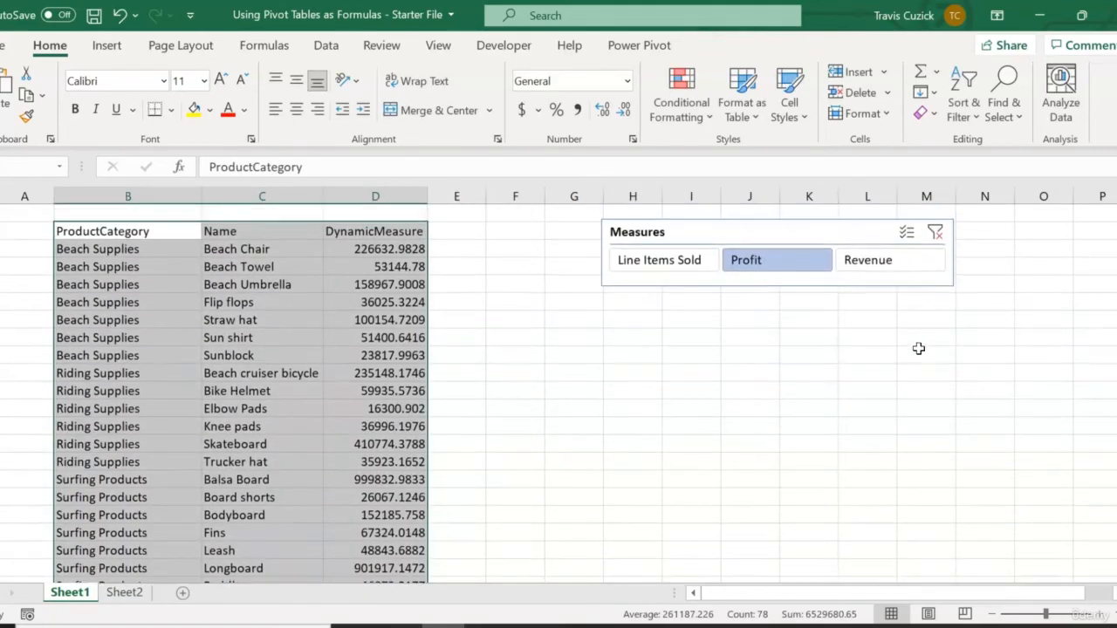
click(842, 236)
key(ctrl+x)
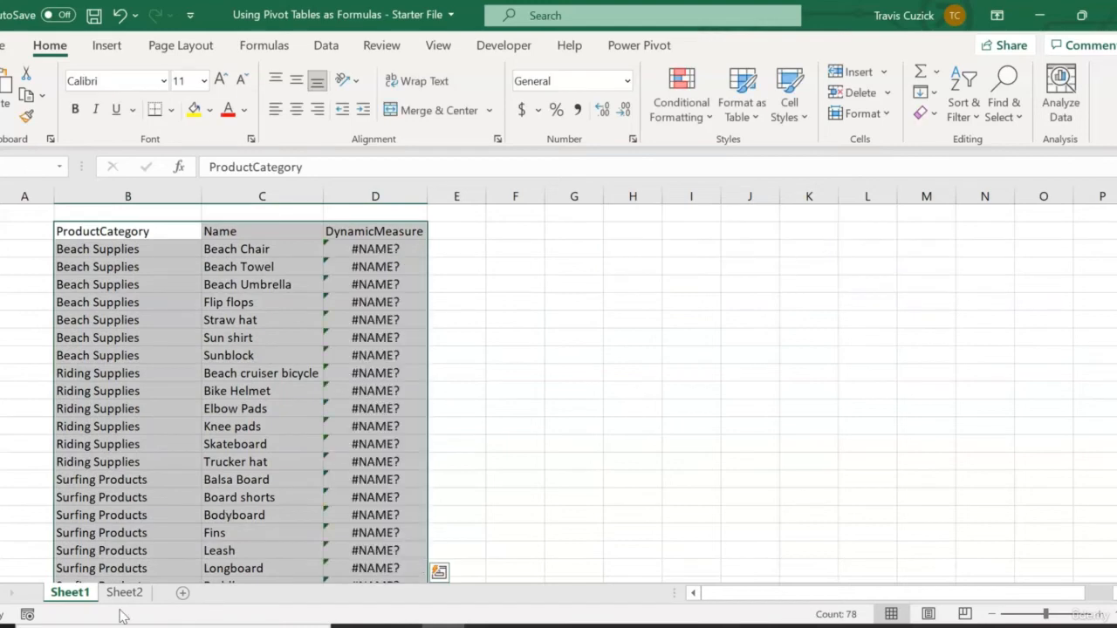
click(124, 593)
click(727, 233)
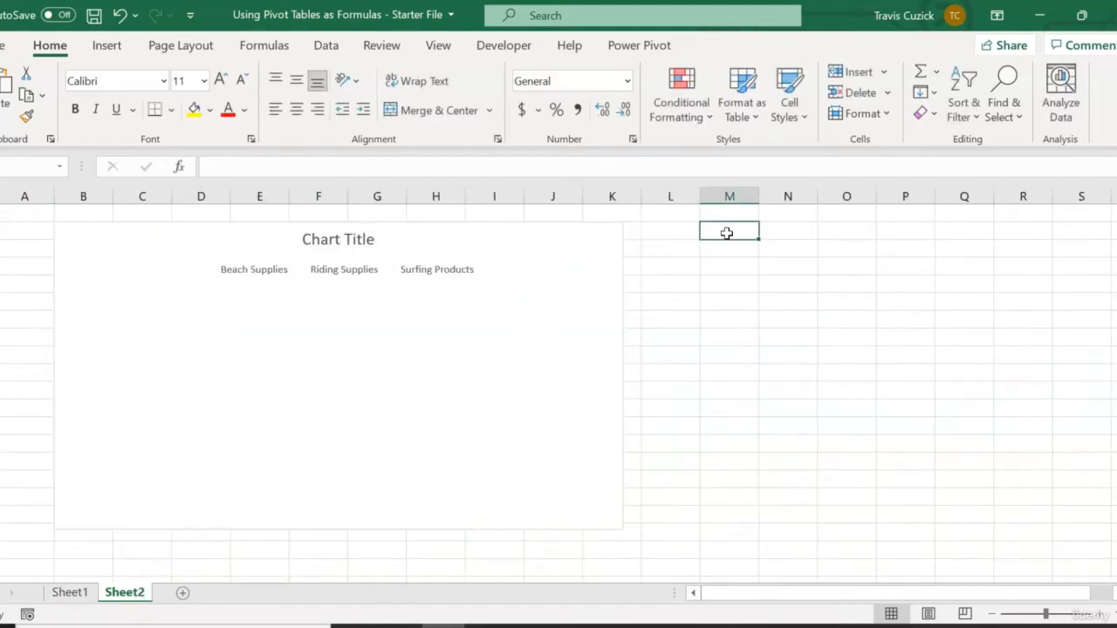
key(ctrl+v)
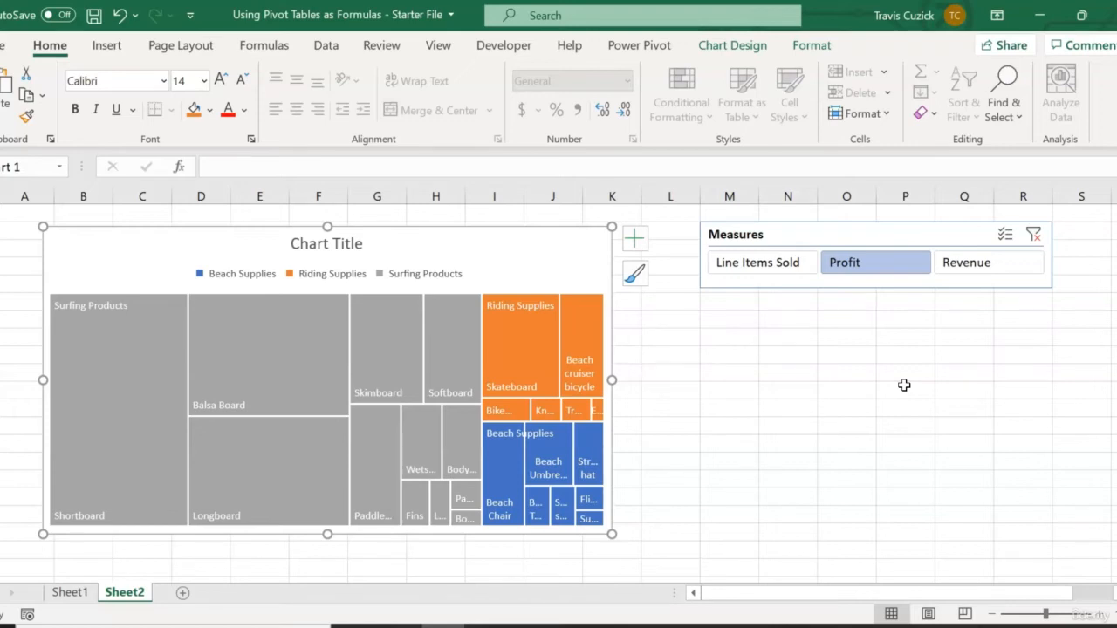
drag(557, 266, 526, 258)
Insert an empty PivotChart based on the workbook's Data Model on Sheet2, with cell L4 as the insertion cell.
click(646, 264)
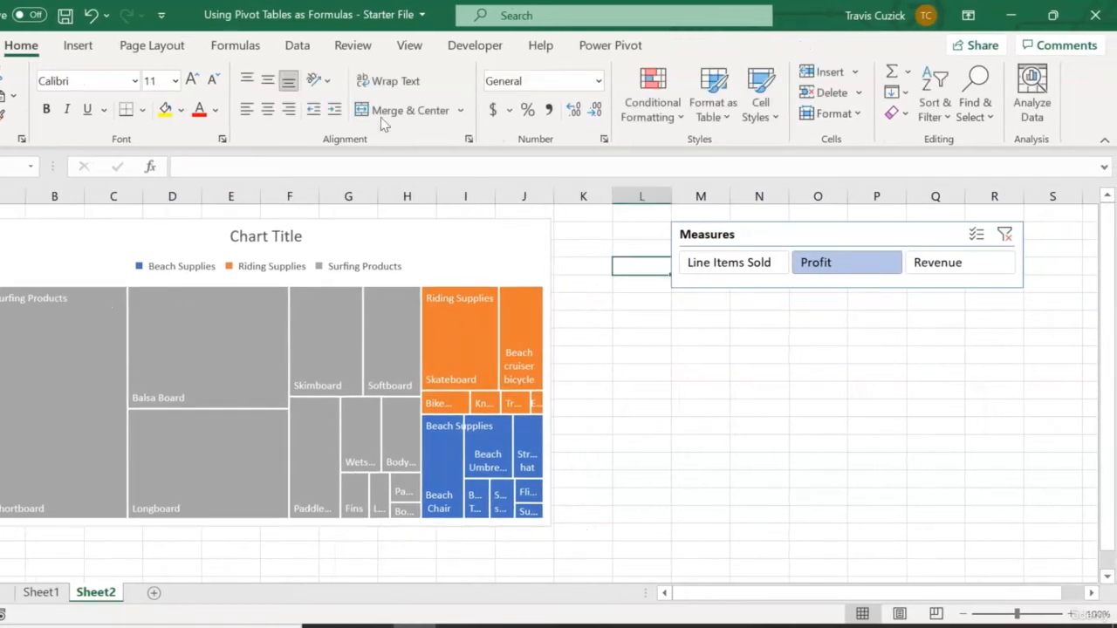
click(84, 45)
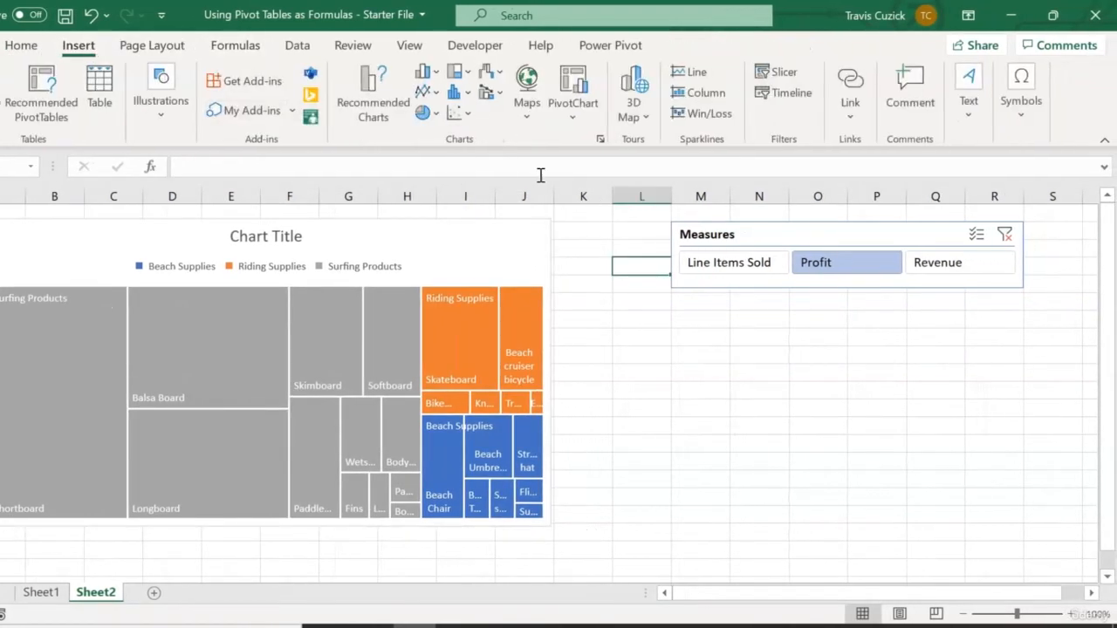
click(573, 82)
click(787, 349)
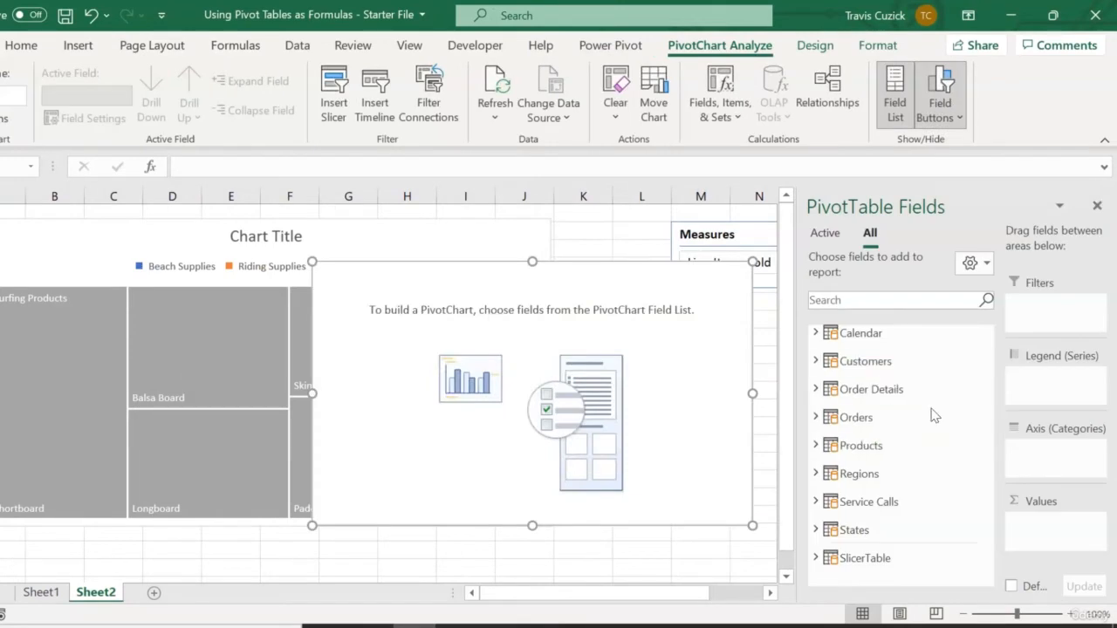
Chart DynamicMeasure by Calendar Year and Quarter on the axis, and move the PivotChart just below the Measures slicer.
click(815, 333)
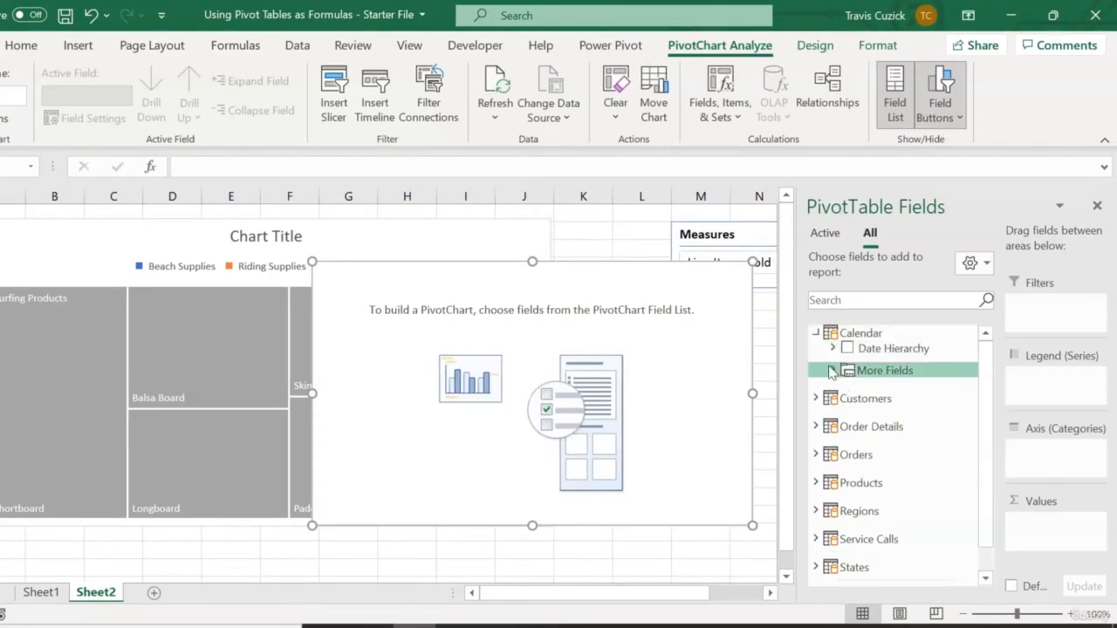
click(833, 370)
drag(911, 410, 1060, 462)
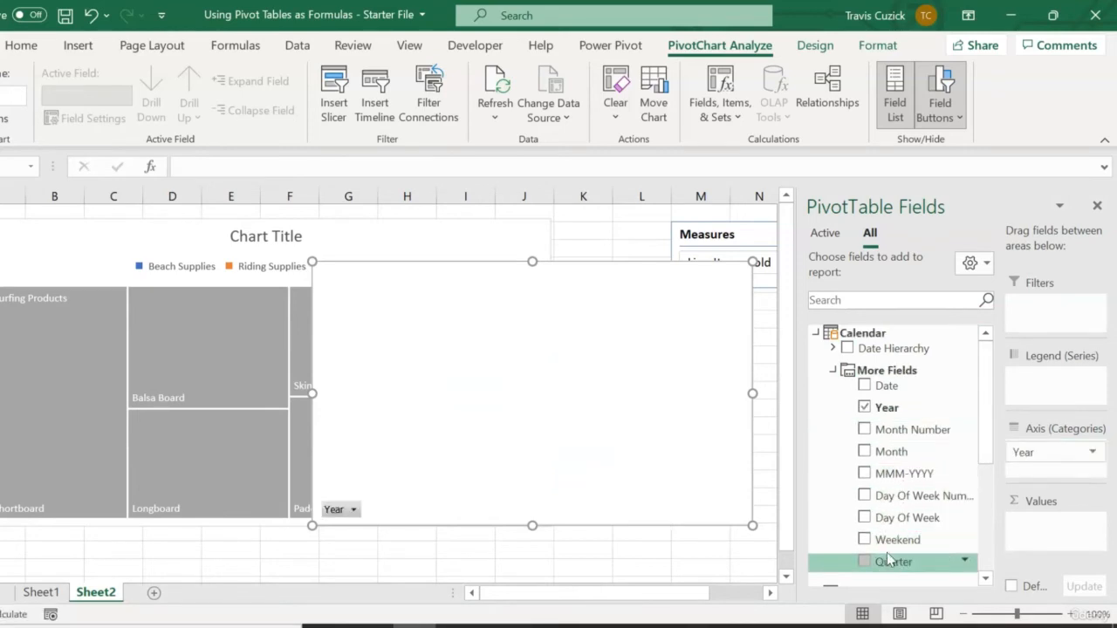
drag(890, 561, 1055, 471)
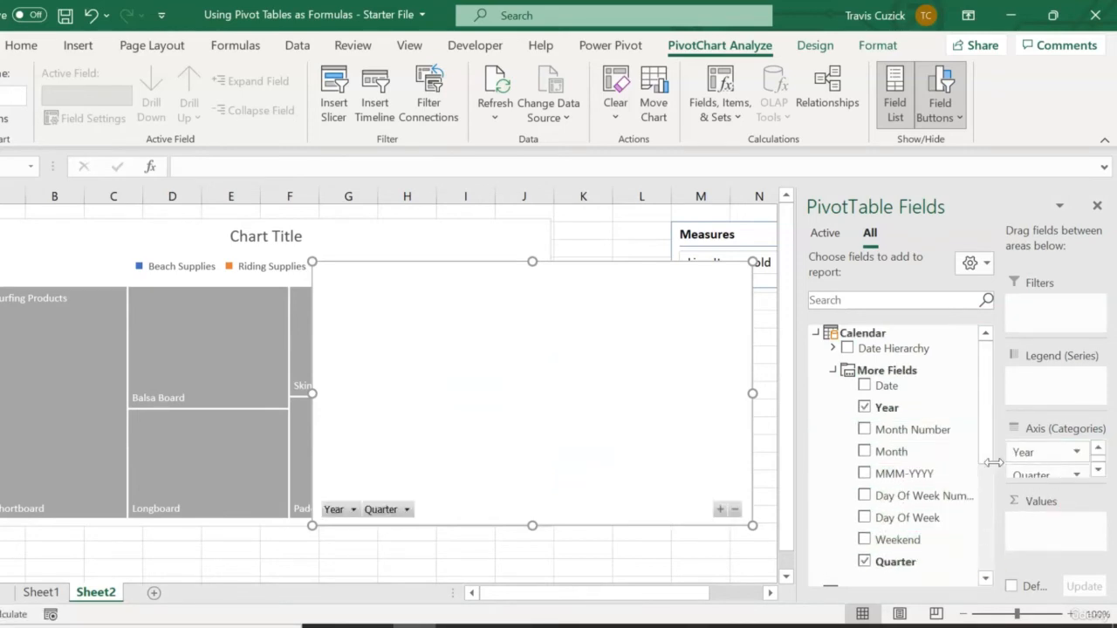
click(834, 370)
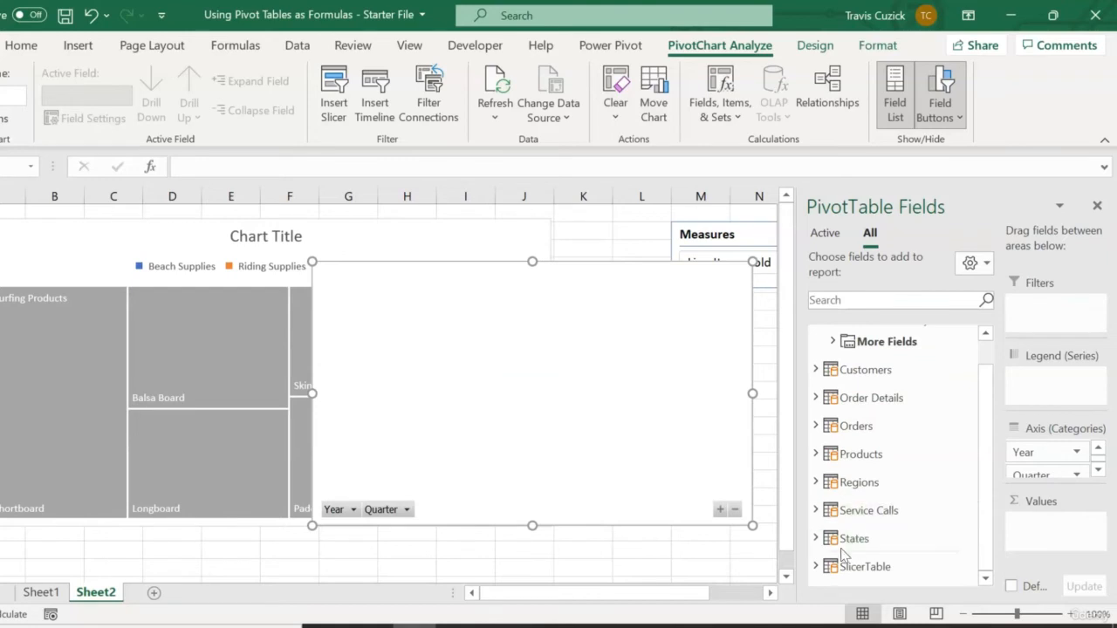
click(816, 567)
drag(915, 562, 1051, 542)
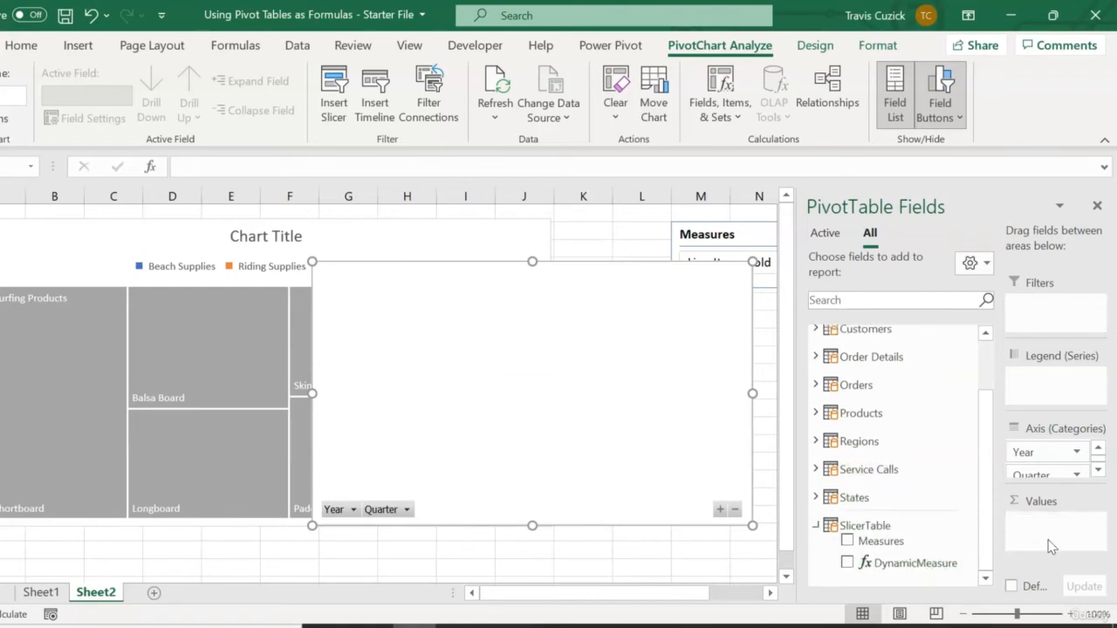
click(1097, 206)
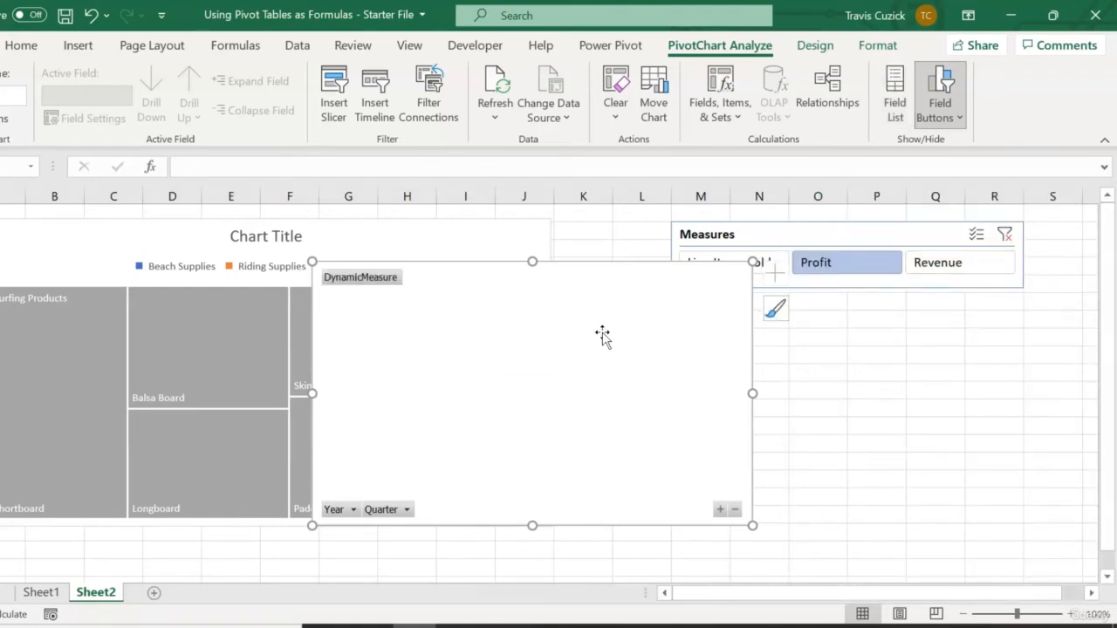
drag(601, 334, 885, 375)
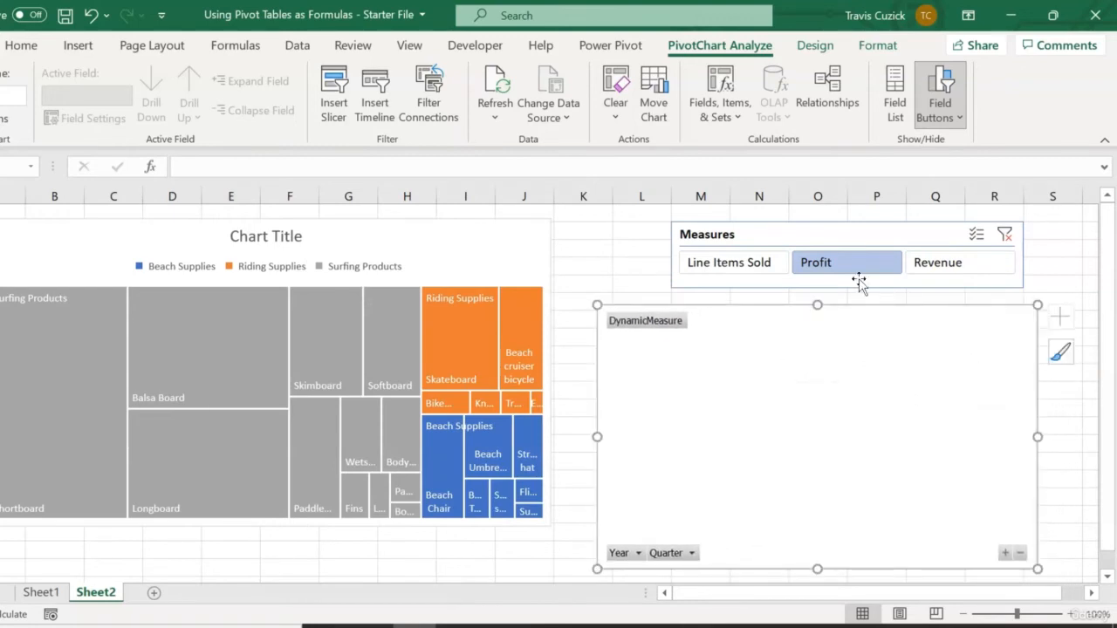
Connect the Measures slicer to Chart 3 on Sheet2 and set the slicer to Line Items Sold.
click(831, 234)
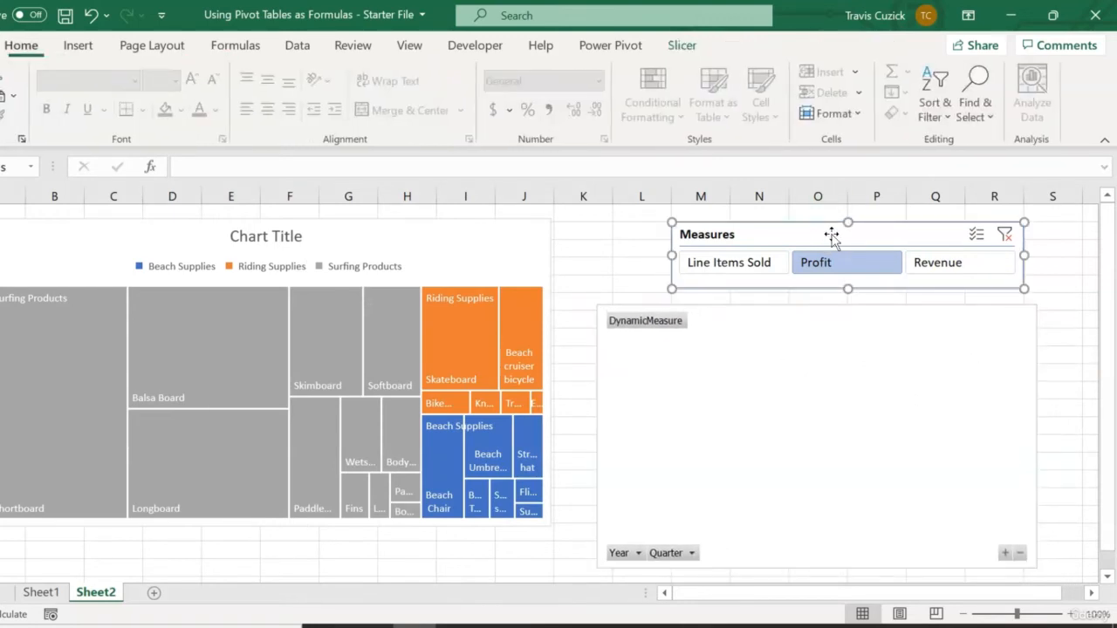
right_click(831, 236)
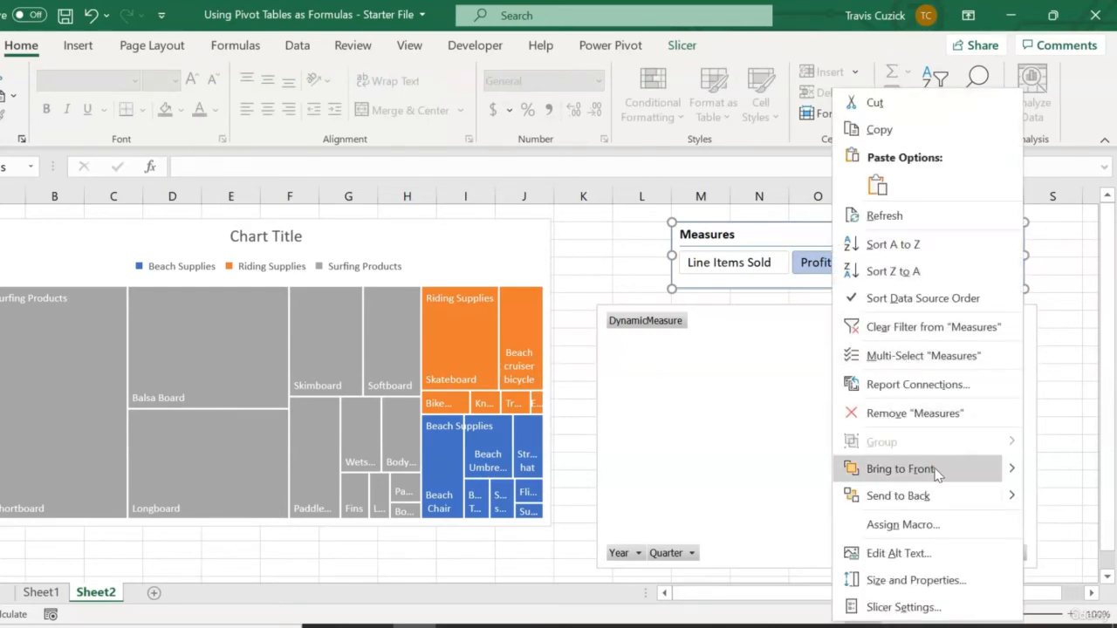
click(941, 384)
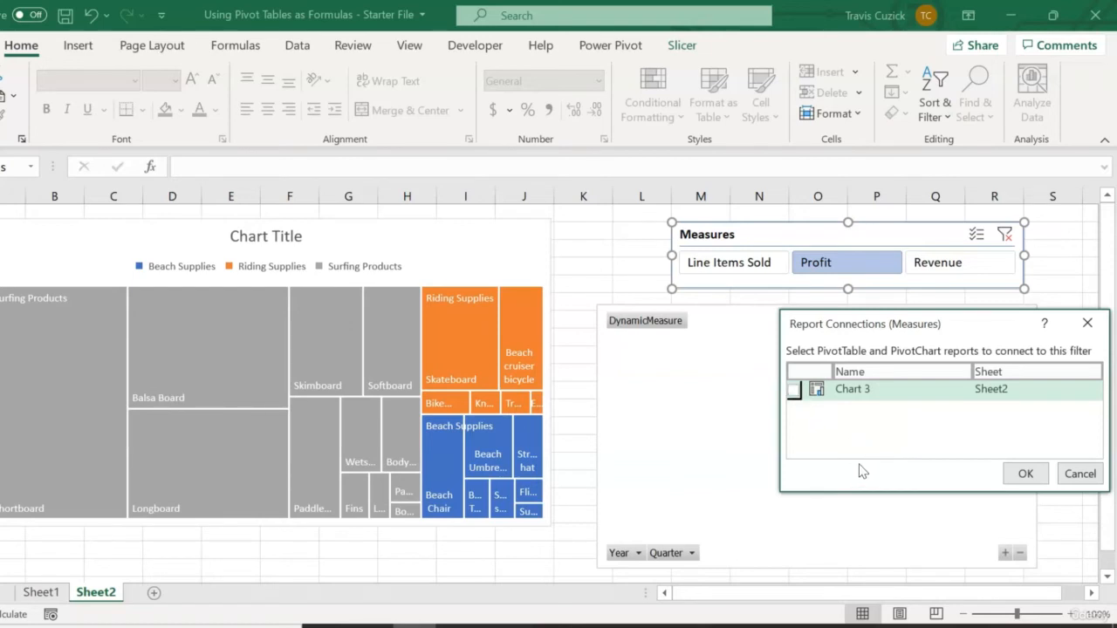
click(793, 390)
click(1022, 473)
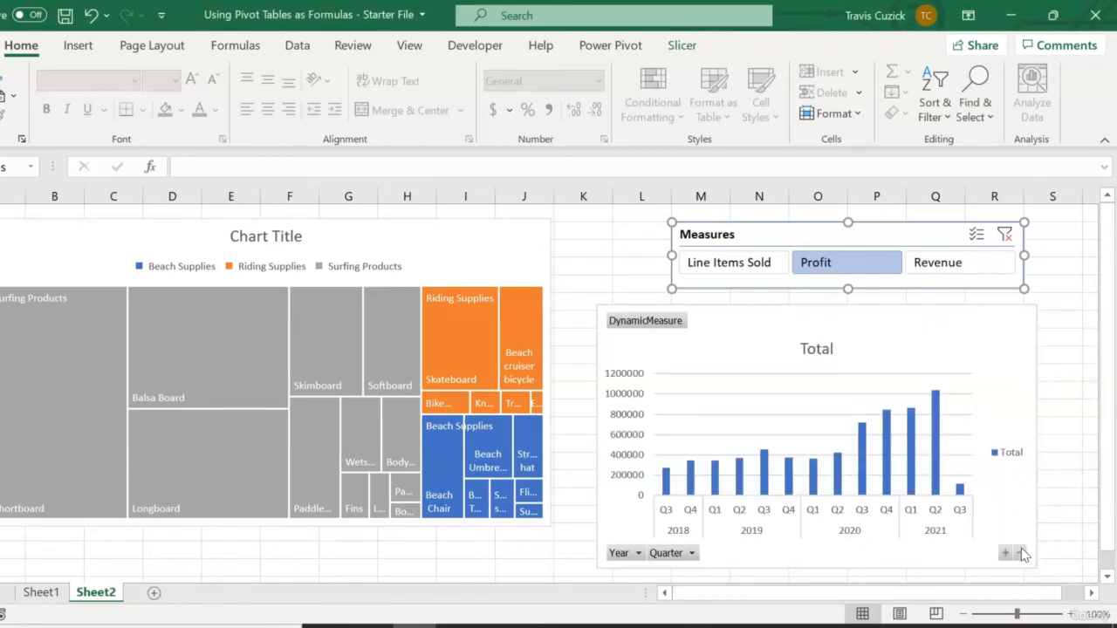
click(721, 264)
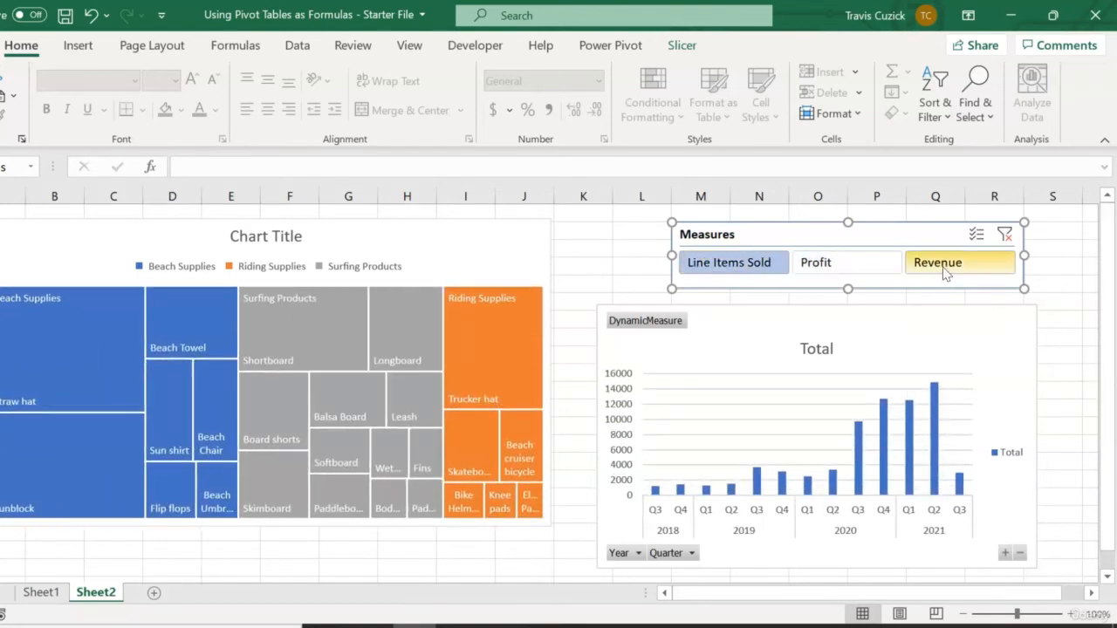
Add the ProductCategory field from the Products table to the PivotChart as its legend series.
click(962, 334)
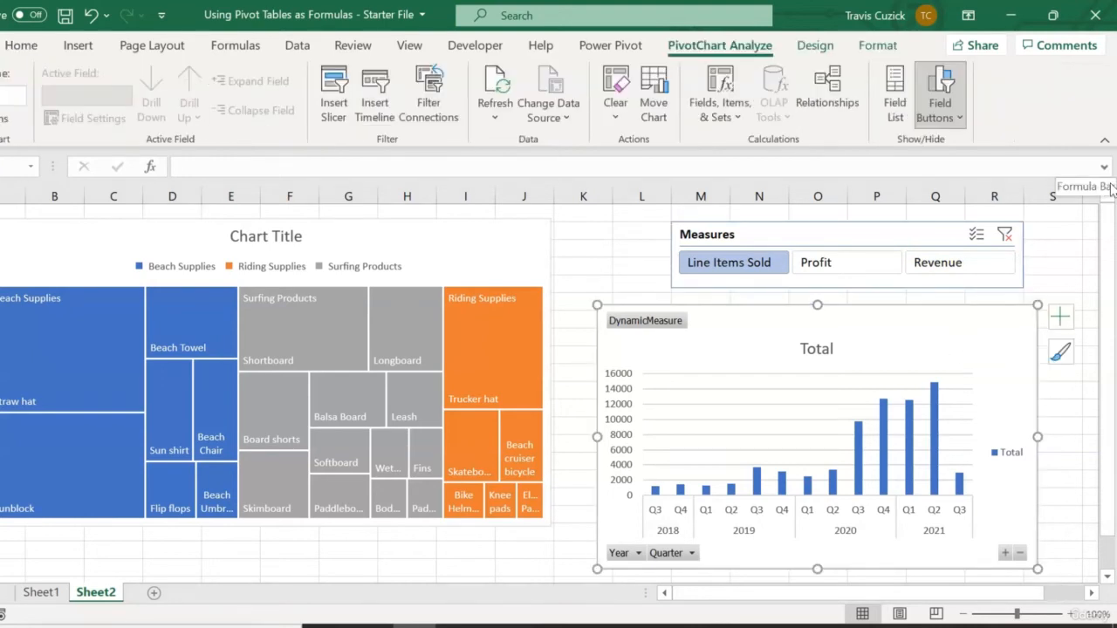
click(902, 103)
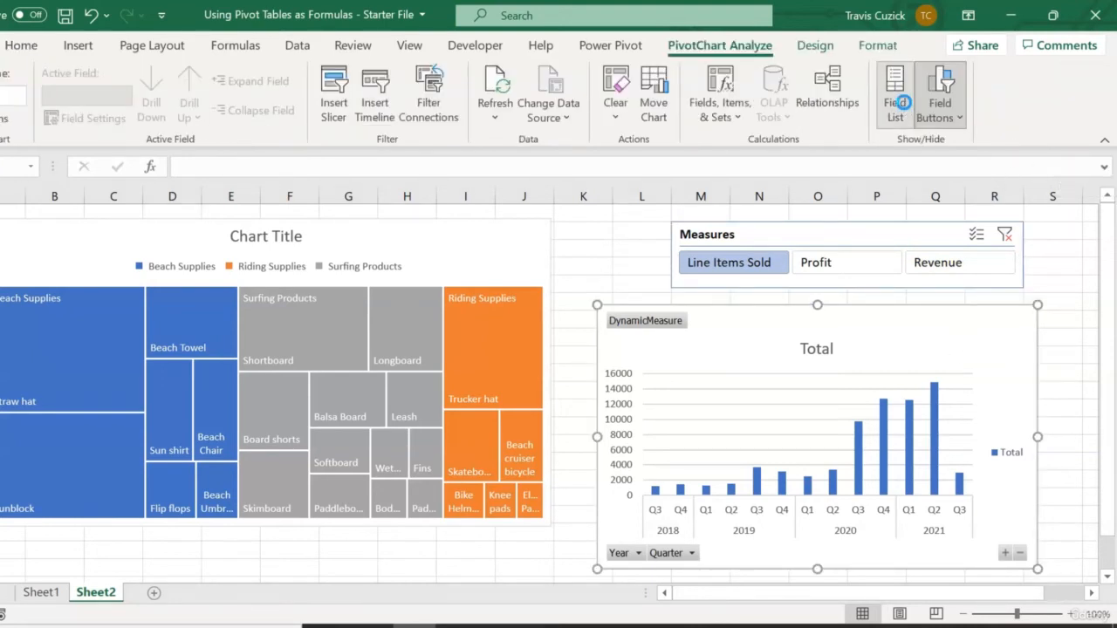
click(817, 499)
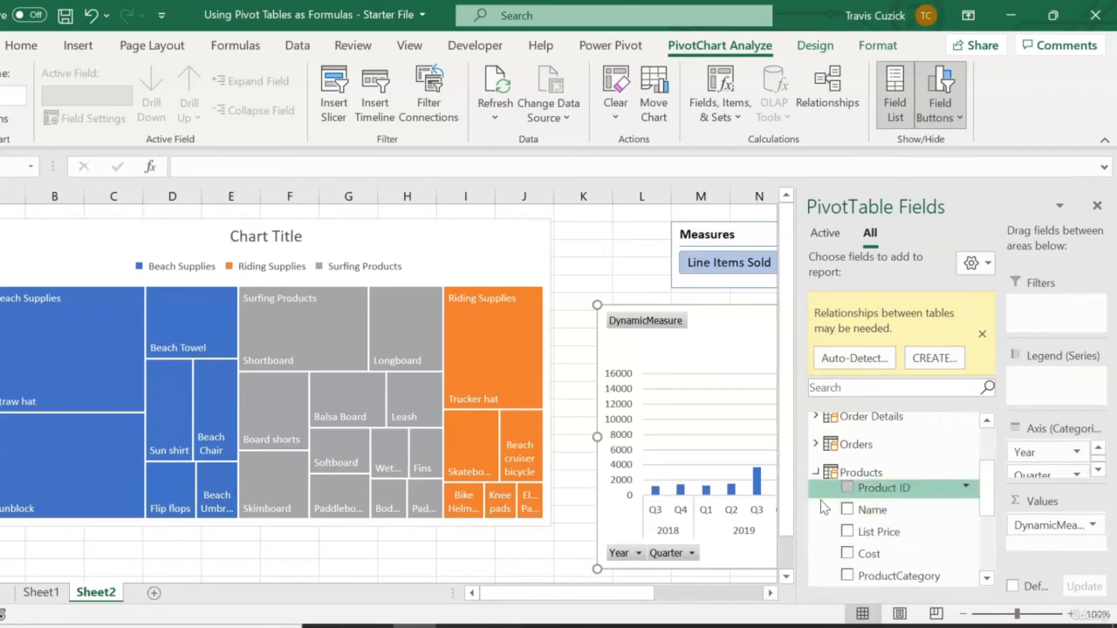
scroll(912, 572, down, 1)
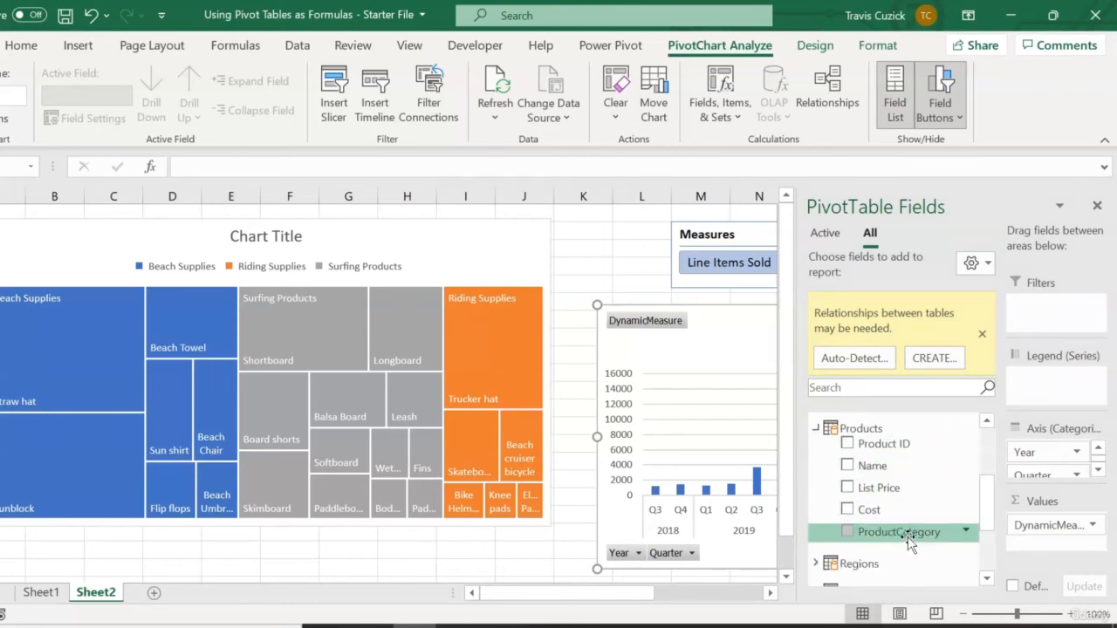
drag(899, 532, 1056, 381)
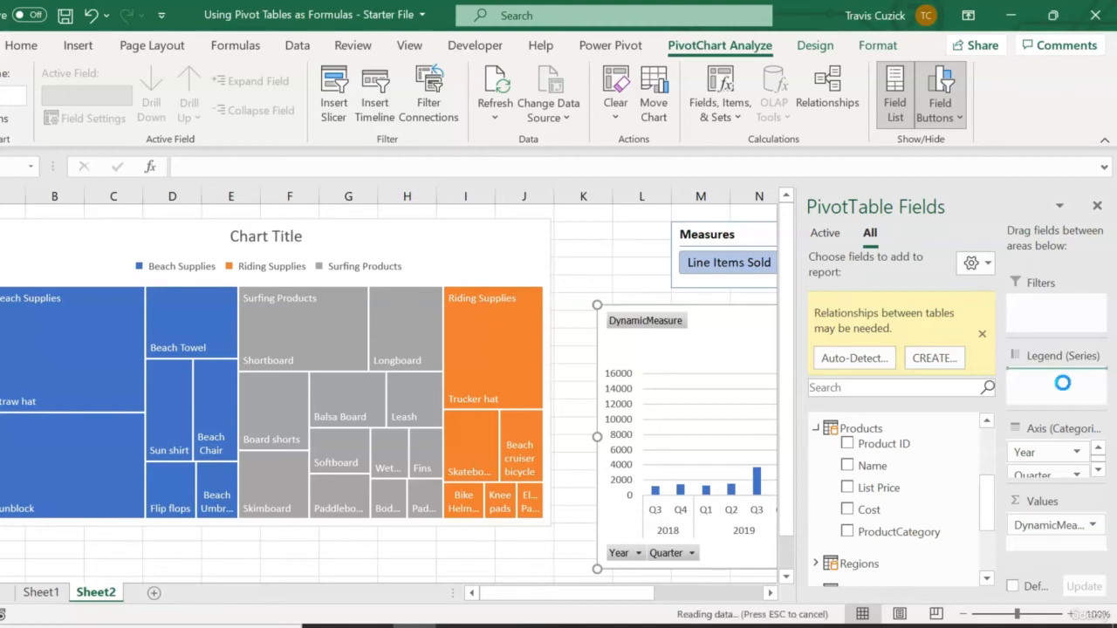
click(1096, 207)
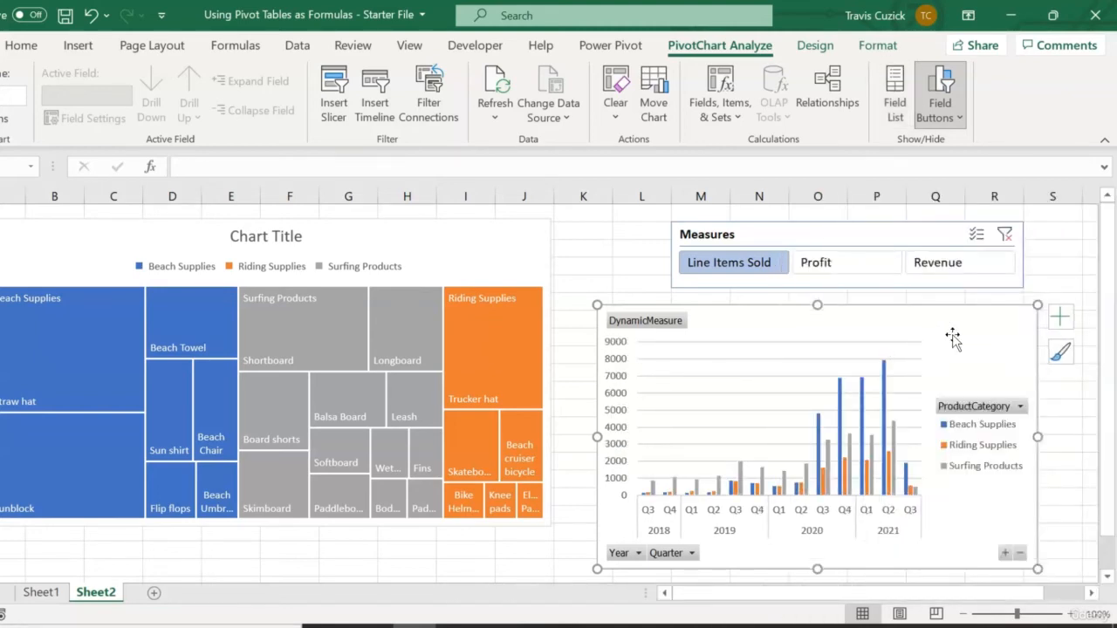
Change the PivotChart to a line chart and hide all of its field buttons.
click(831, 49)
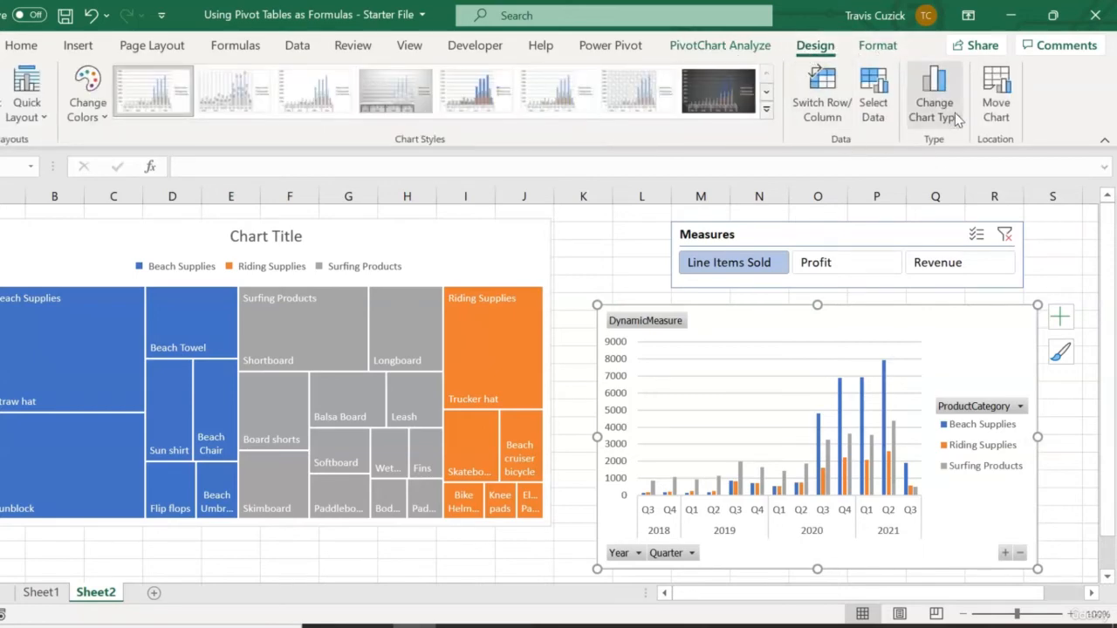
click(939, 109)
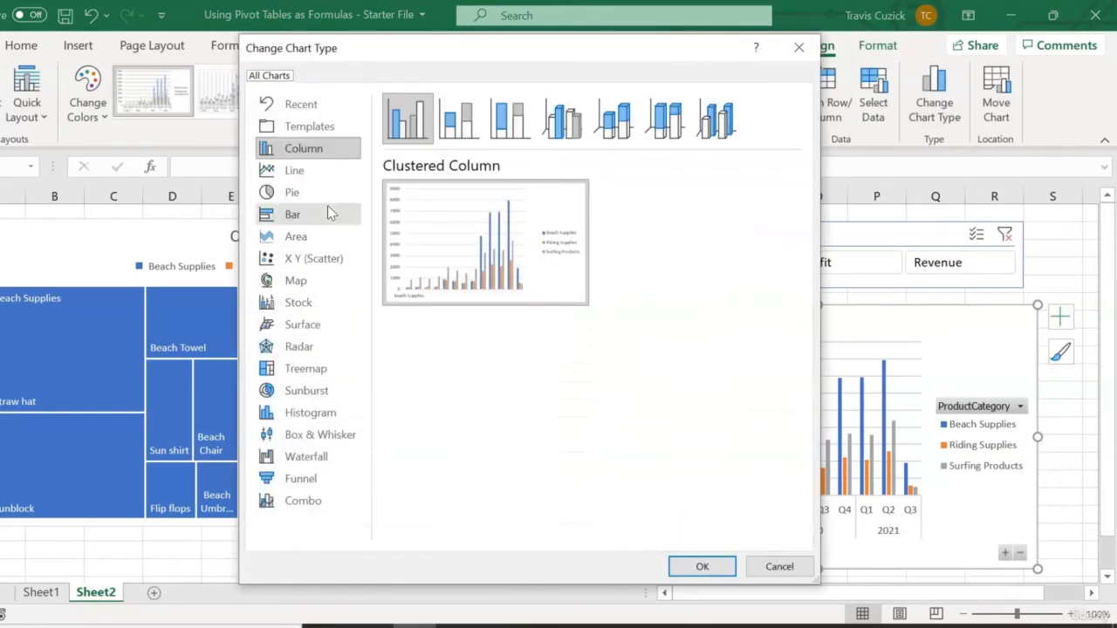
click(327, 175)
click(716, 562)
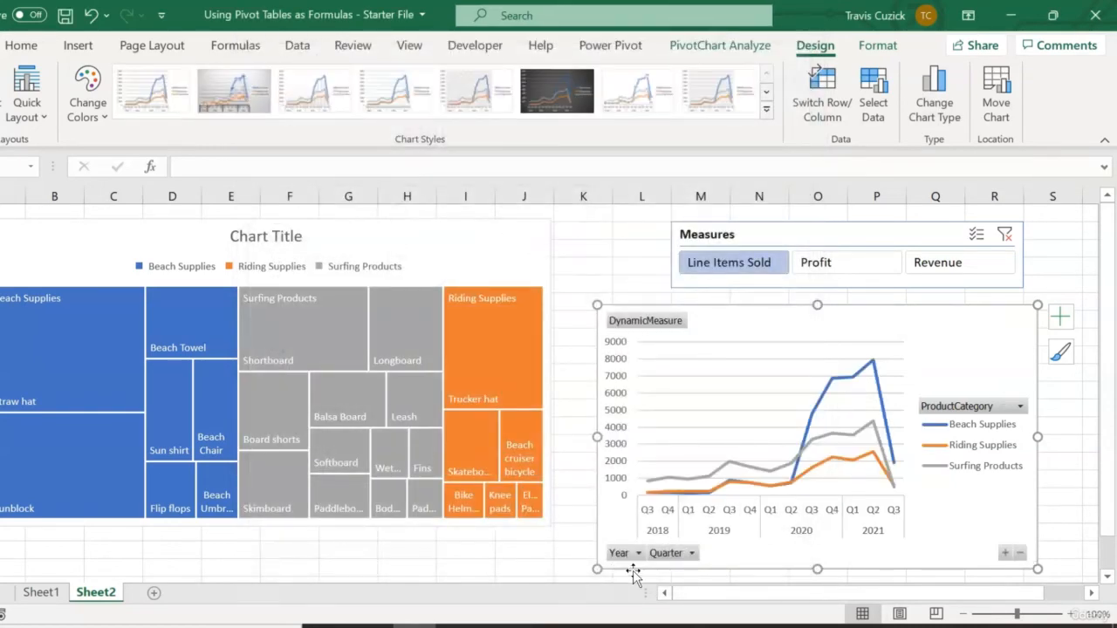
right_click(623, 559)
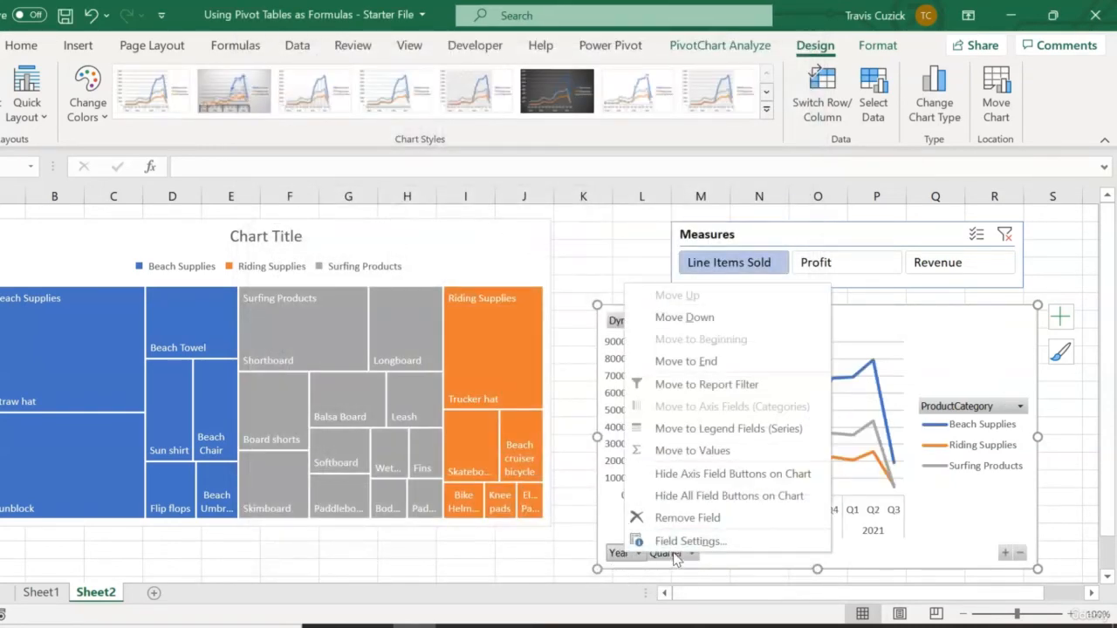
click(711, 495)
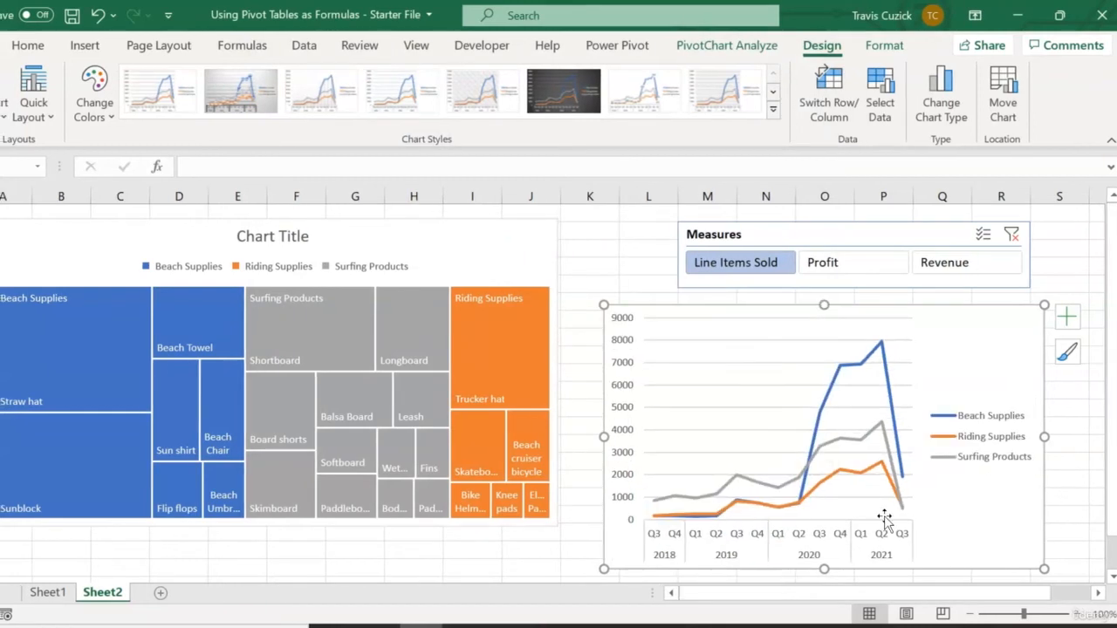
Place the Measures slicer over rows 1 to 4 from column A and position the treemap chart directly beneath it.
drag(475, 238, 473, 289)
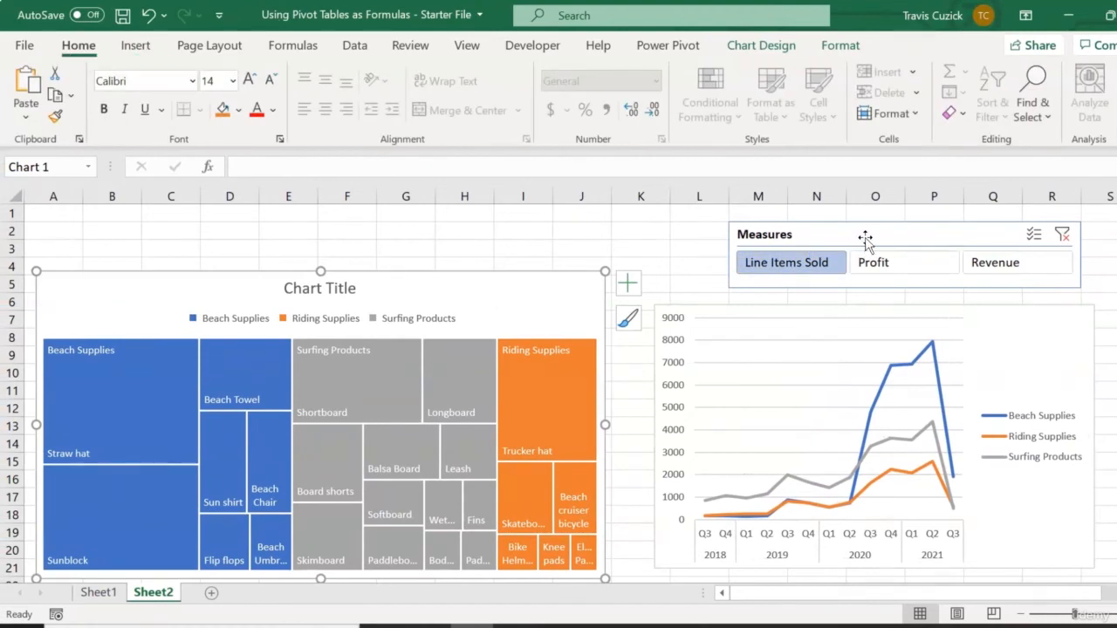
drag(864, 237, 166, 221)
click(536, 287)
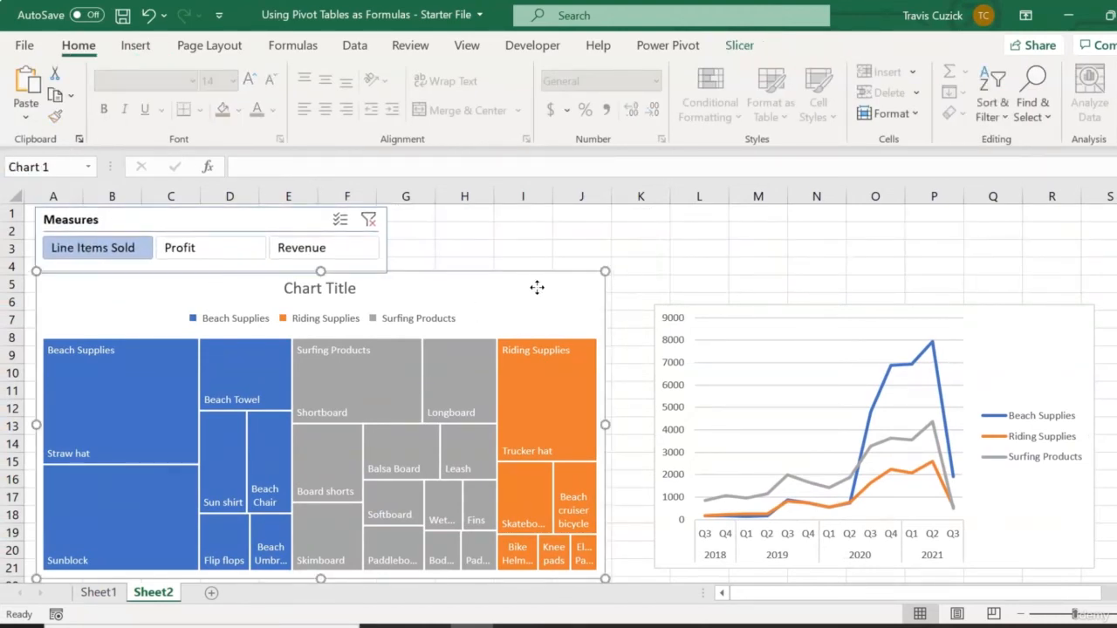
drag(535, 287, 538, 296)
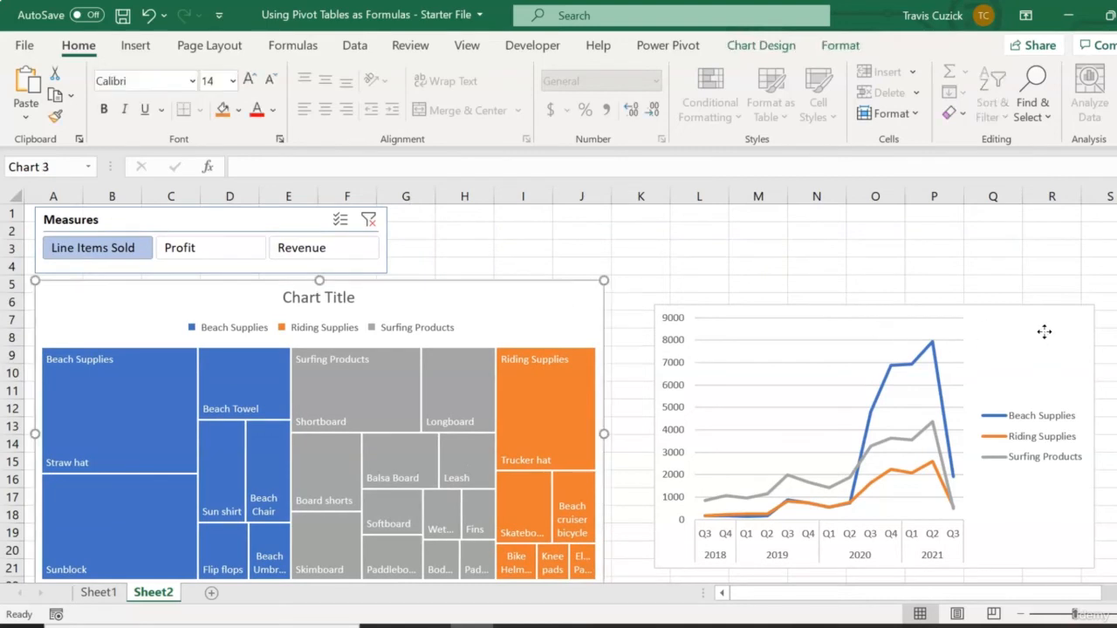
Move the PivotChart beside the treemap with its upper-left corner near K5, enlarge it to about row 21, and delete the treemap's title.
drag(1042, 332, 1007, 306)
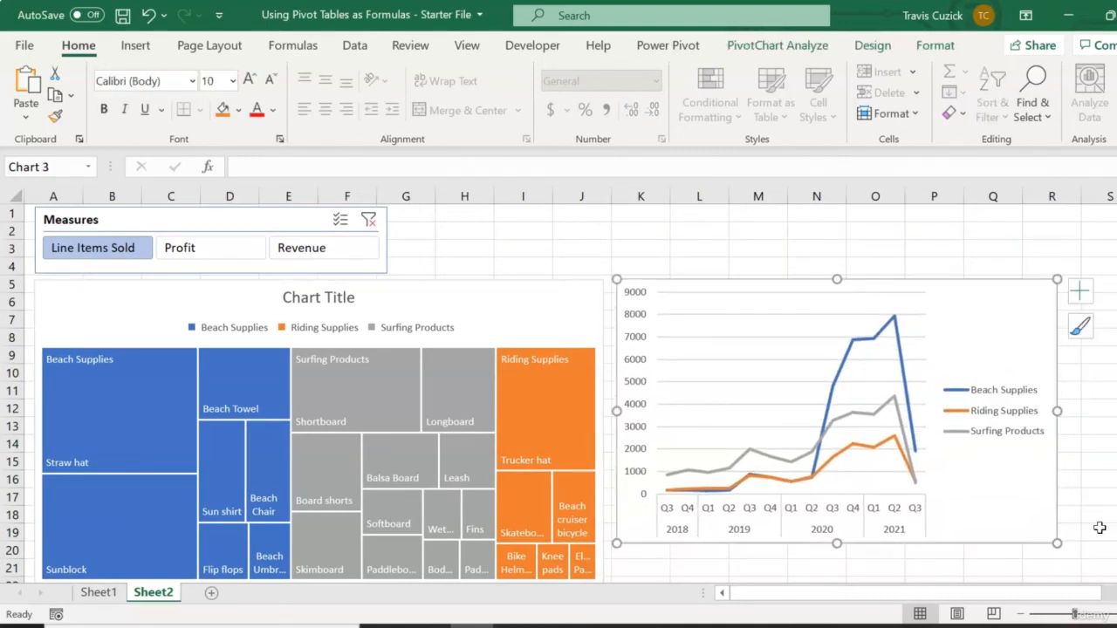
drag(1057, 544, 1114, 573)
click(324, 301)
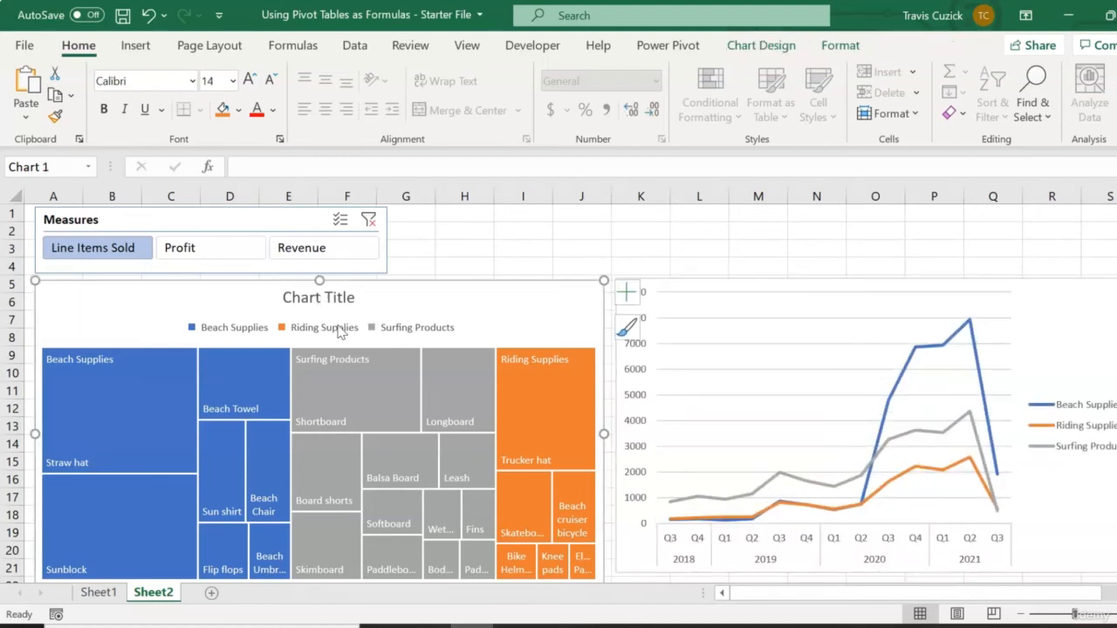
click(331, 299)
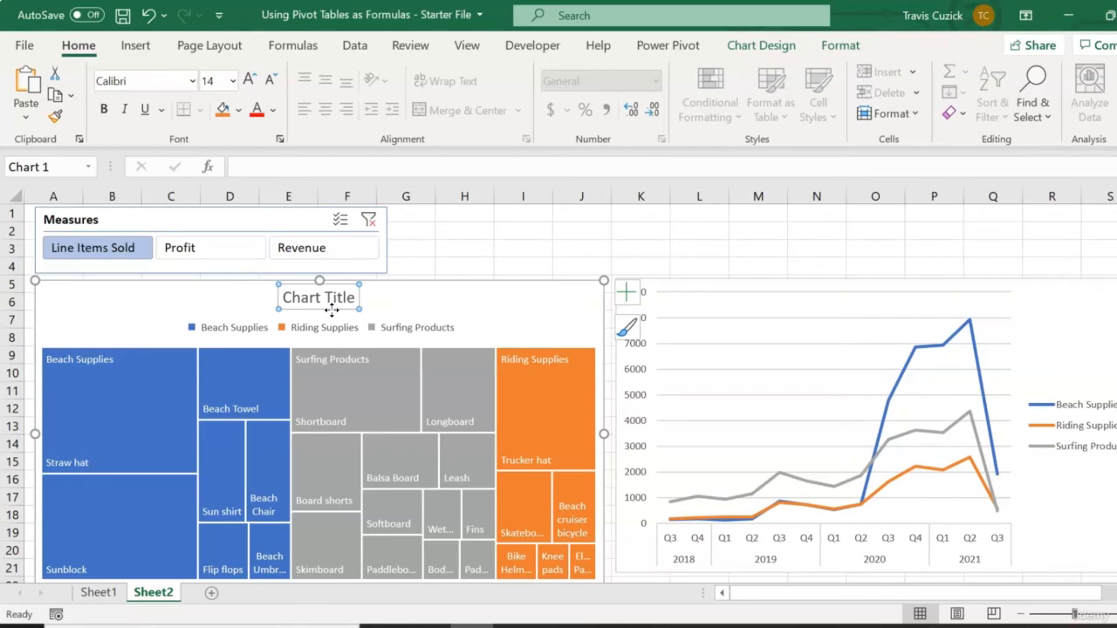
key(Delete)
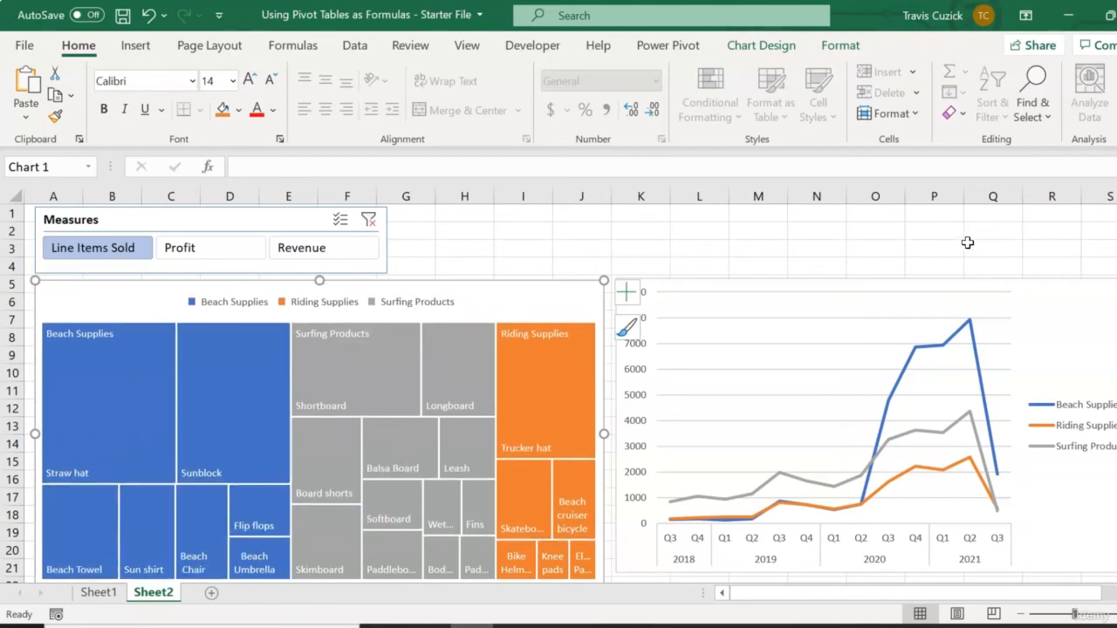
key(Escape)
Test the Measures slicer with Revenue, Profit and Line Items Sold, leave it on Profit, and go to Sheet1.
click(323, 251)
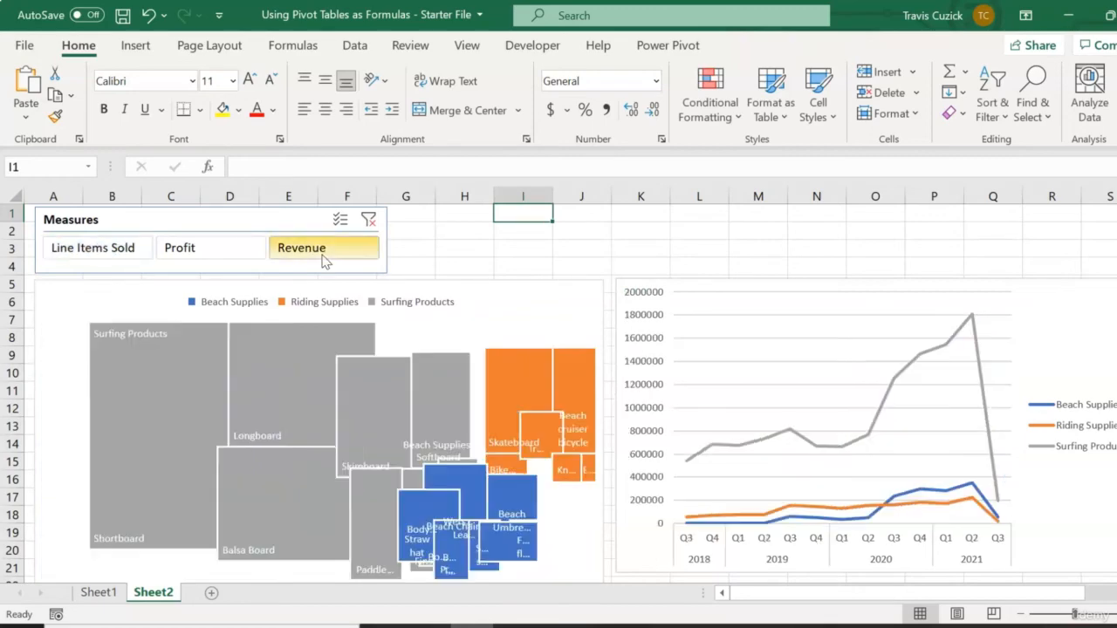
click(206, 254)
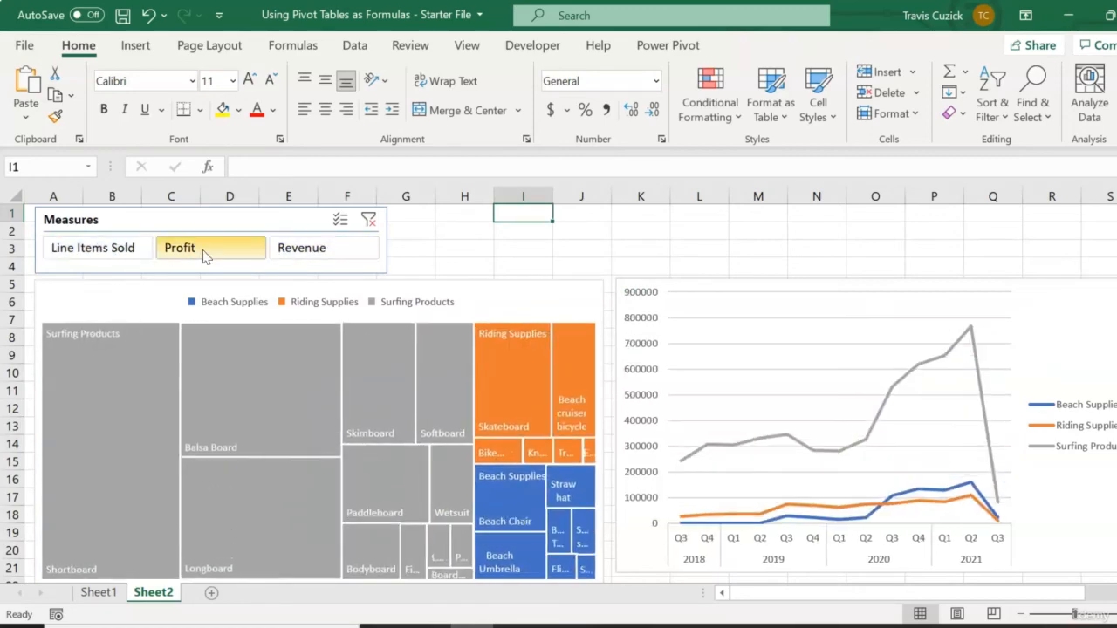
click(131, 250)
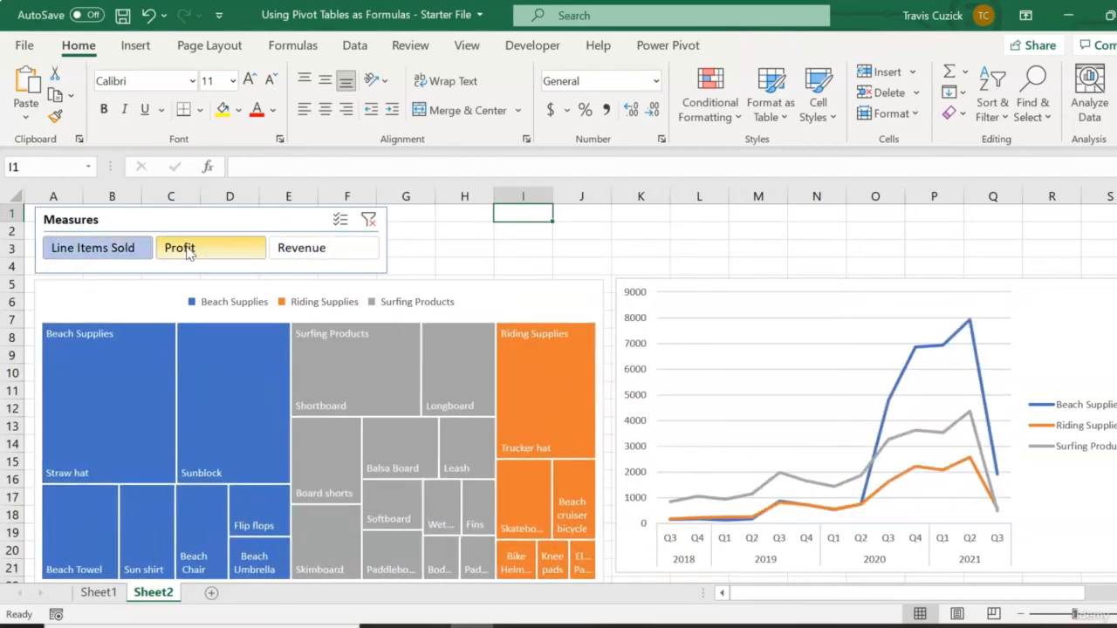
click(185, 250)
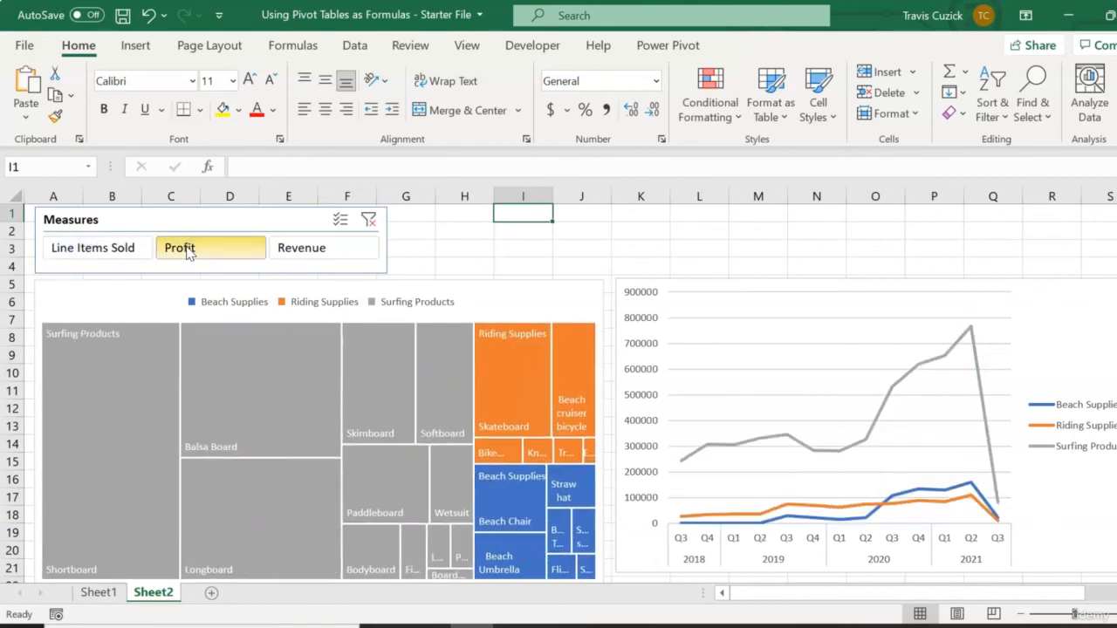
click(185, 247)
key(ctrl+Page_Up)
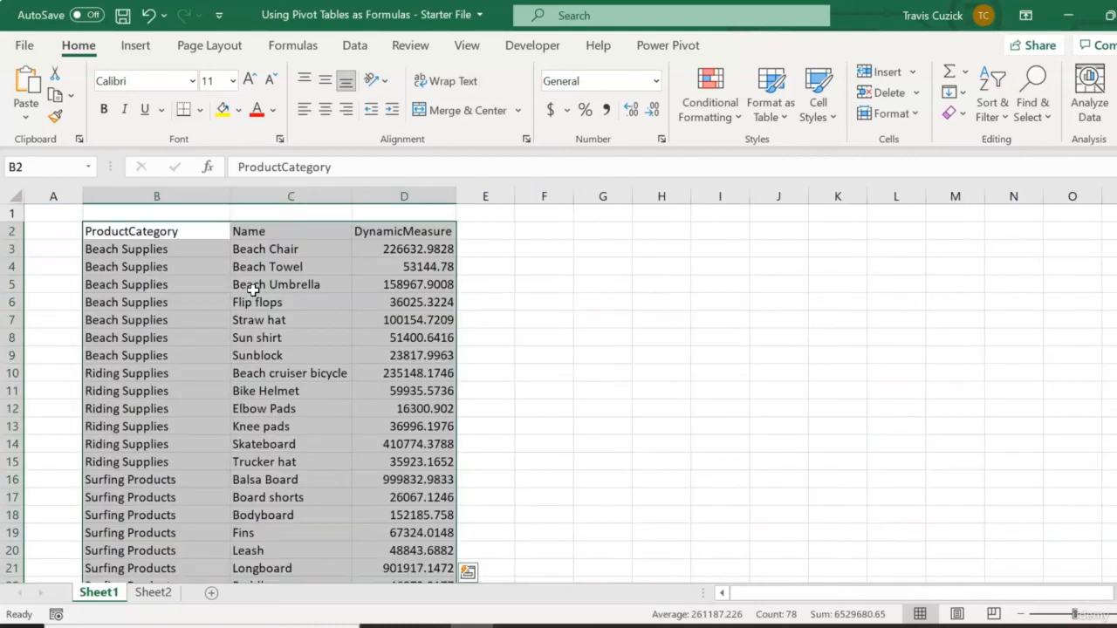